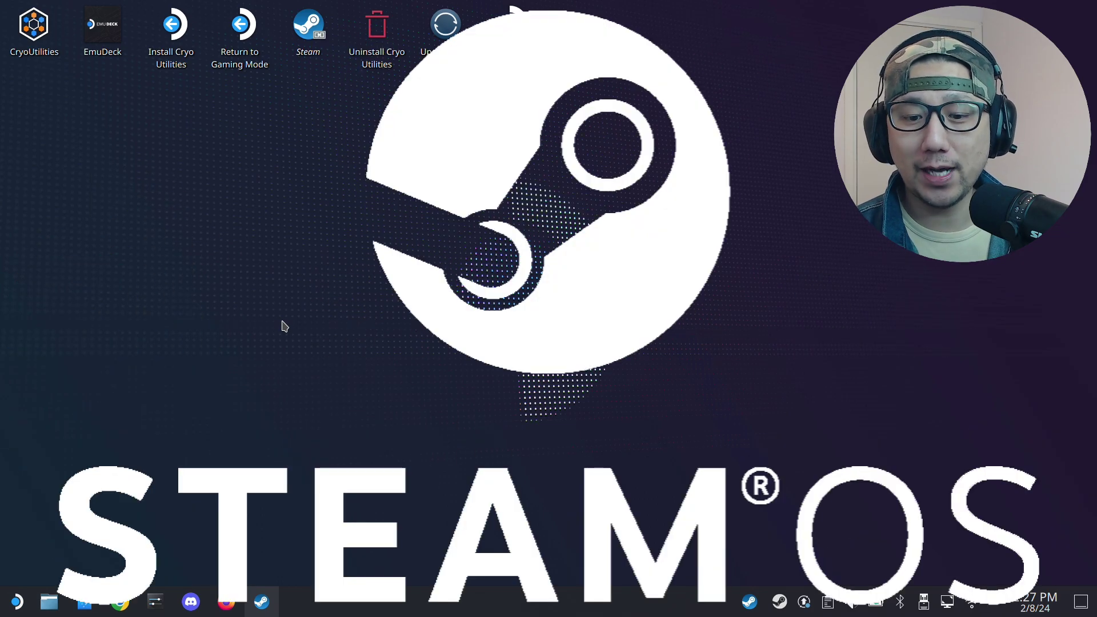
Step: Open the Steam library from the desktop shortcut to show the WeMod-8.13.9.exe page
{"action": "left_click", "coordinate": [263, 601]}
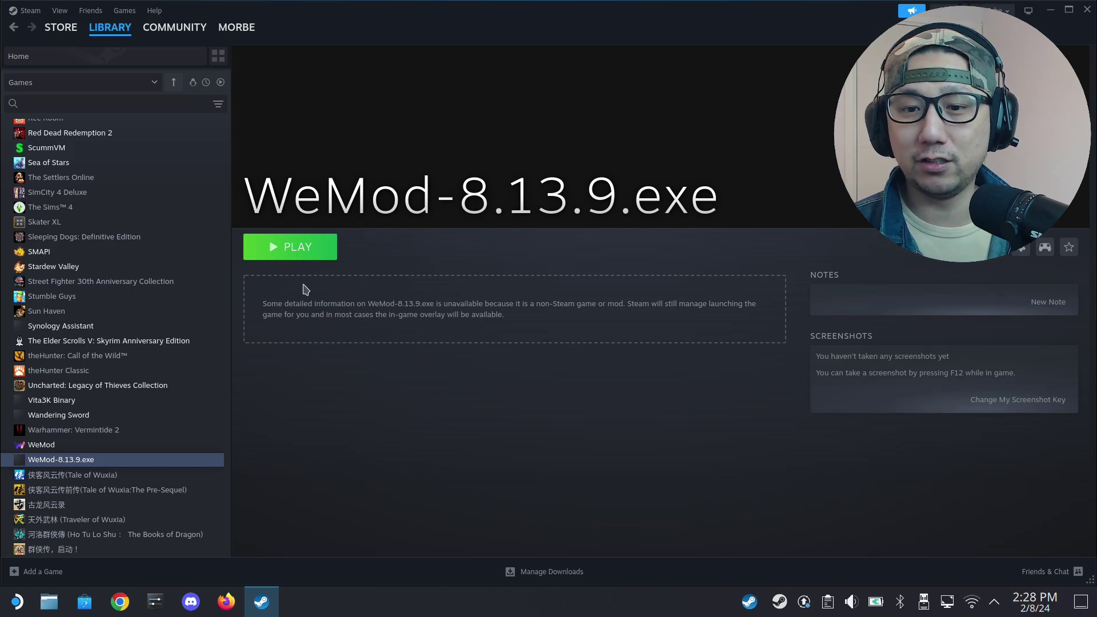
Step: Play the WeMod-8.13.9.exe shortcut and let WeMod finish updating and loading
{"action": "left_click", "coordinate": [309, 249]}
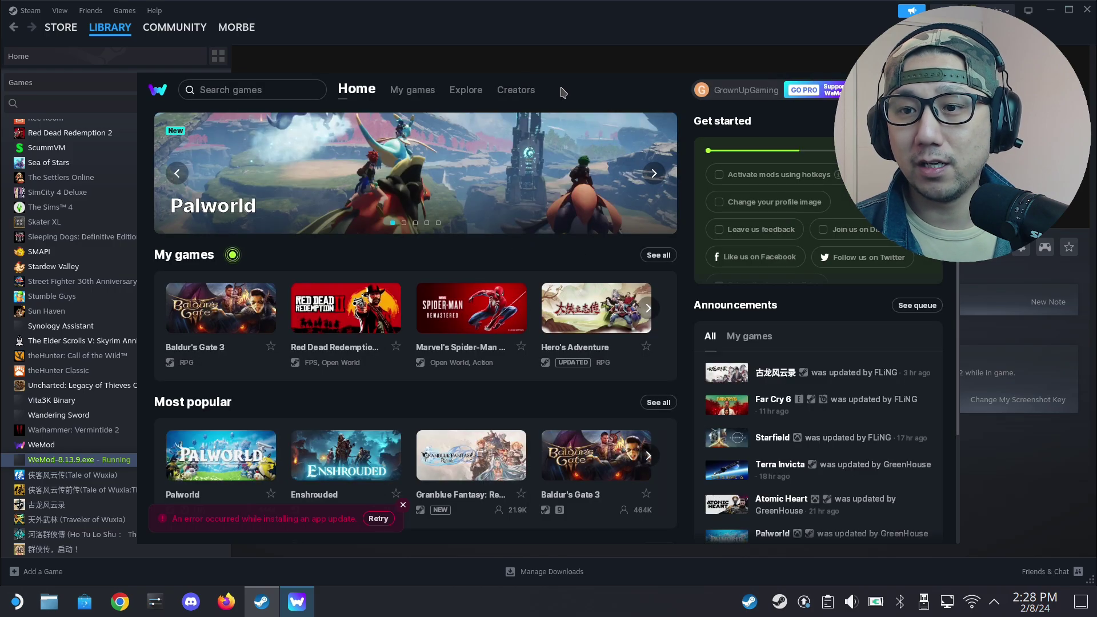
Step: Confirm WeMod's settings show version 8.13.9, then dismiss settings and the Pro offer
{"action": "left_click_drag", "start_coordinate": [527, 85], "coordinate": [437, 32]}
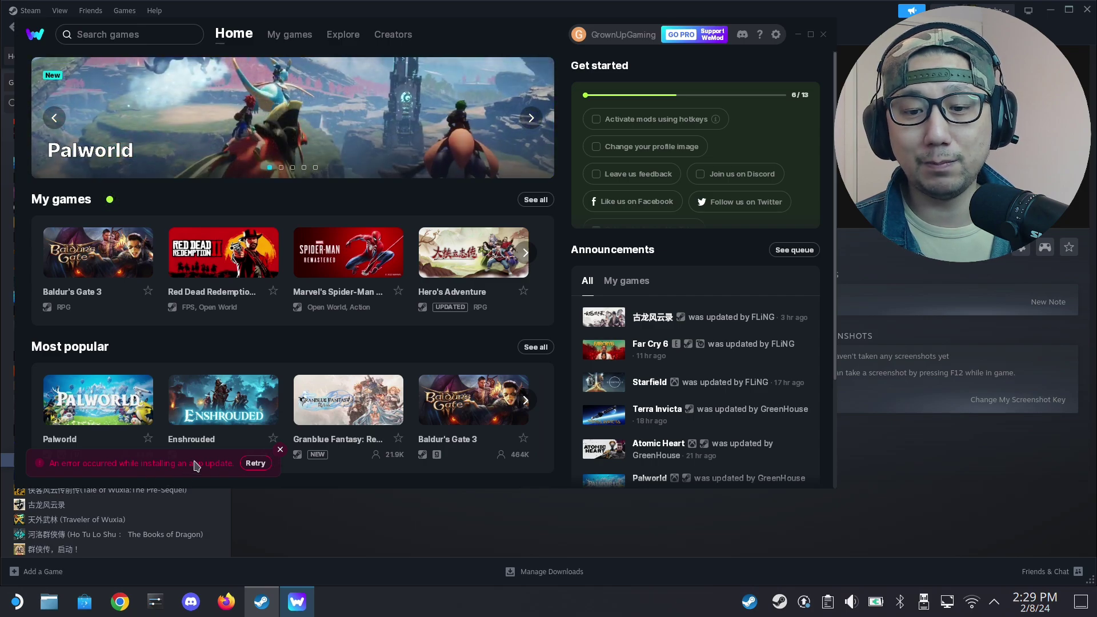
{"action": "left_click", "coordinate": [778, 36]}
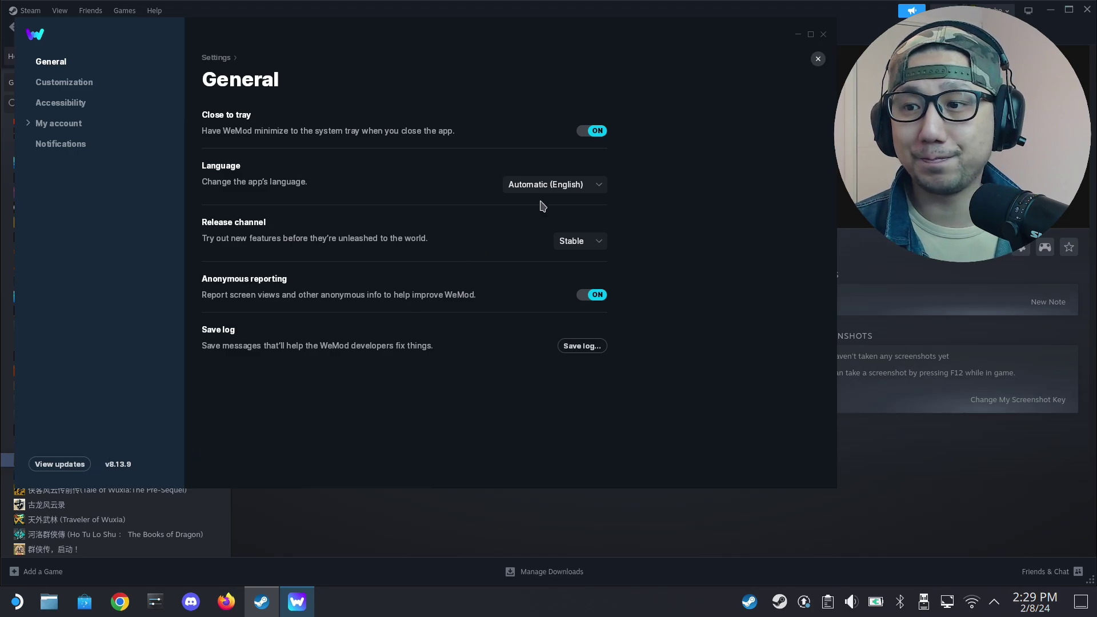
{"action": "left_click", "coordinate": [817, 58]}
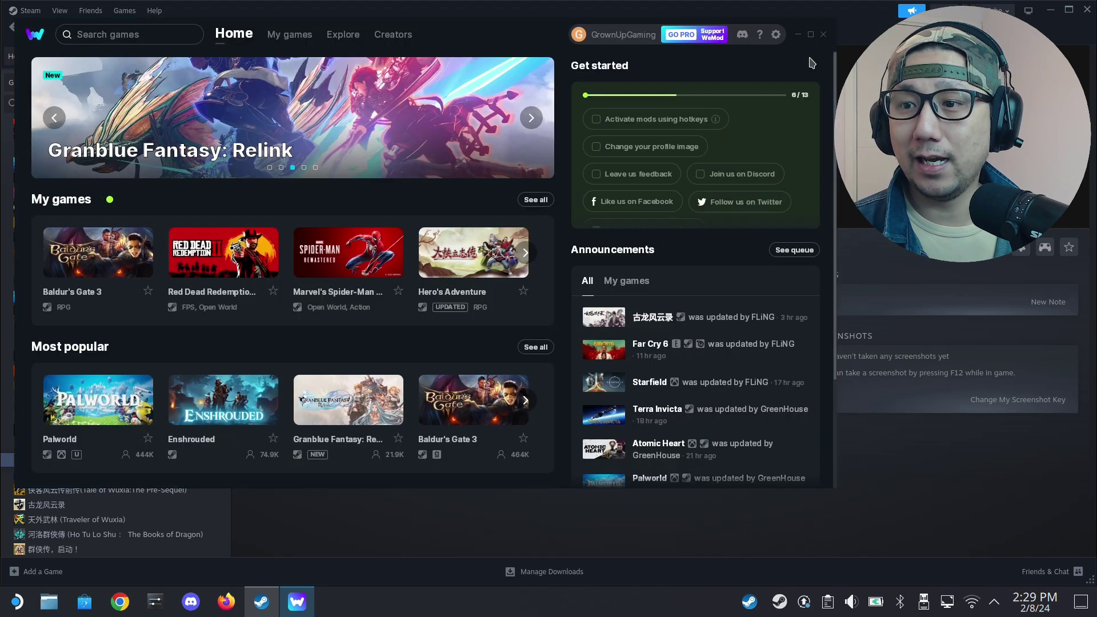
{"action": "left_click", "coordinate": [681, 35]}
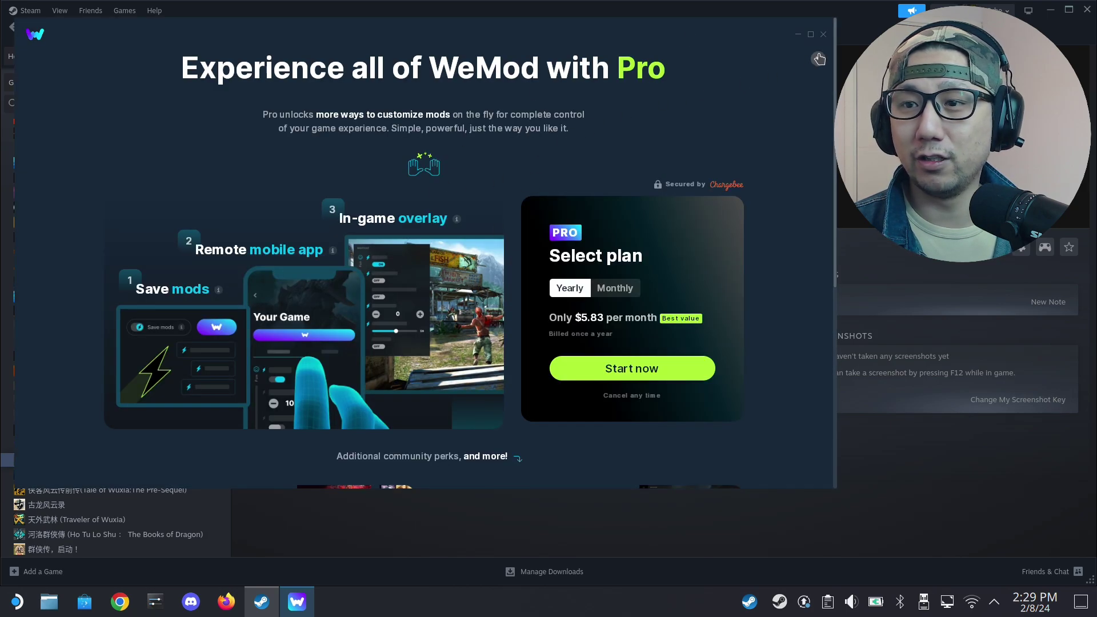
{"action": "left_click", "coordinate": [818, 58]}
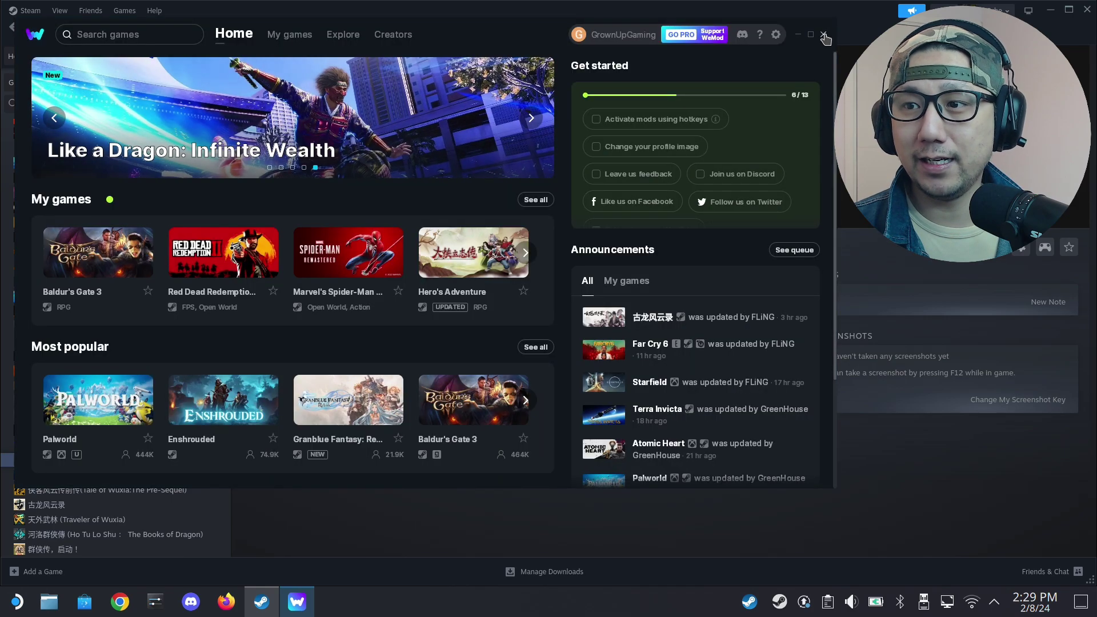
Step: Close WeMod and stop its running shortcut in Steam
{"action": "left_click", "coordinate": [825, 36]}
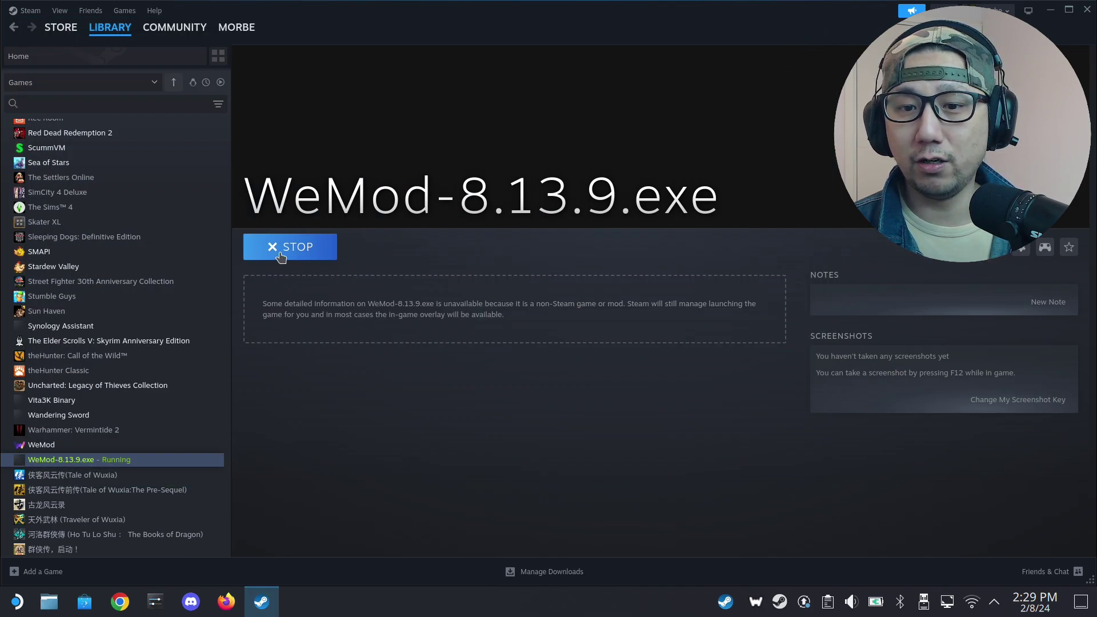
{"action": "left_click", "coordinate": [279, 253]}
{"action": "left_click", "coordinate": [523, 323]}
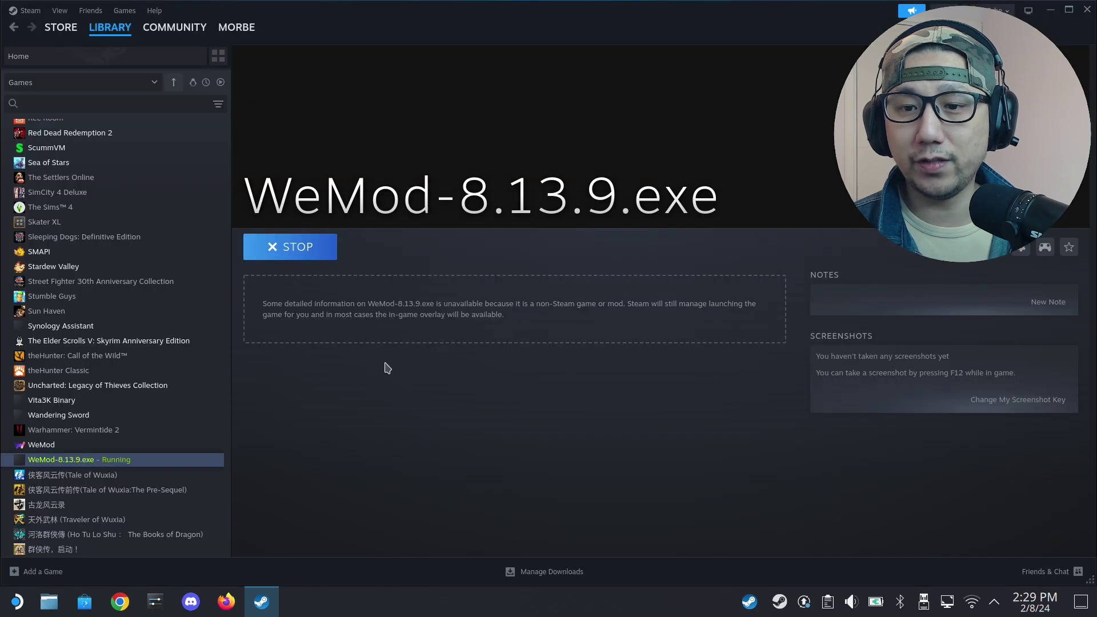
{"action": "left_click", "coordinate": [48, 601]}
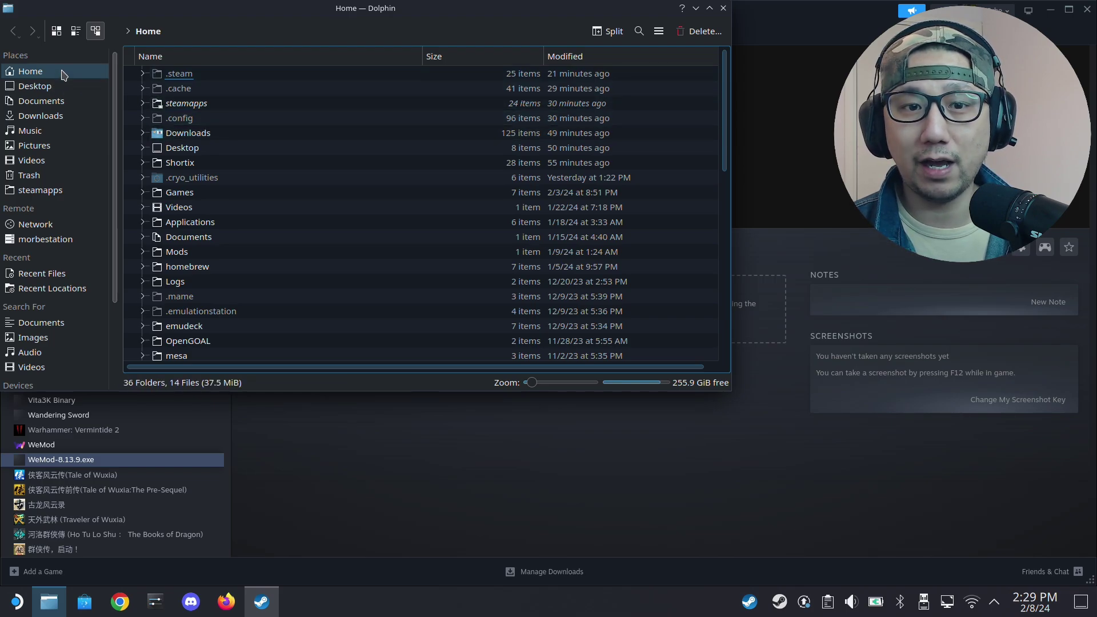
Step: Go to the Home folder with hidden files shown
{"action": "left_click", "coordinate": [31, 71]}
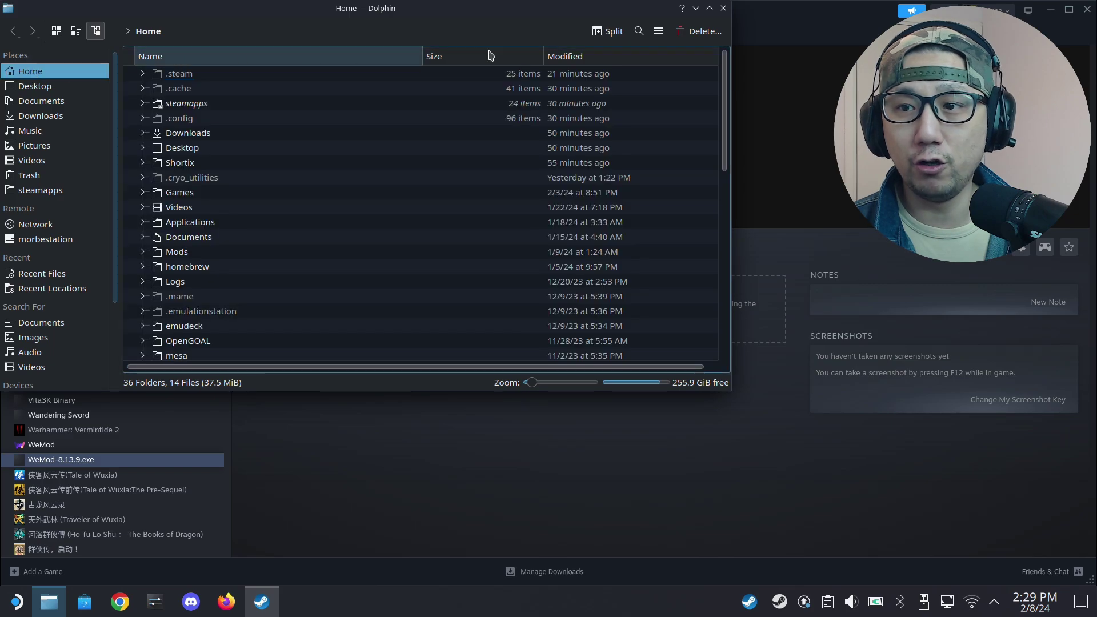
{"action": "left_click", "coordinate": [659, 32]}
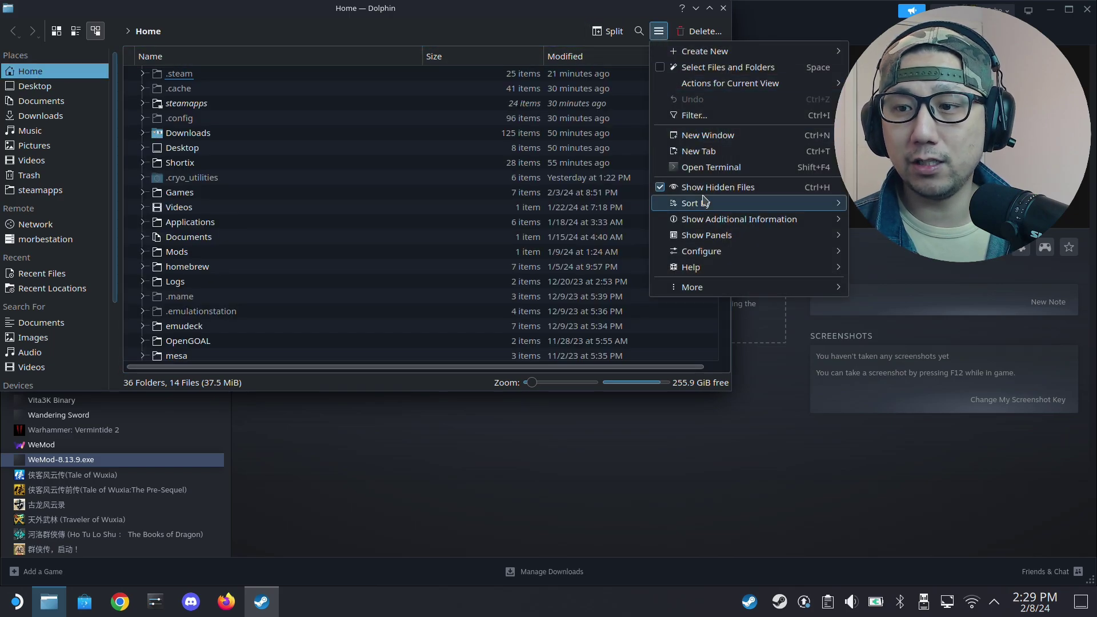
{"action": "left_click", "coordinate": [429, 154]}
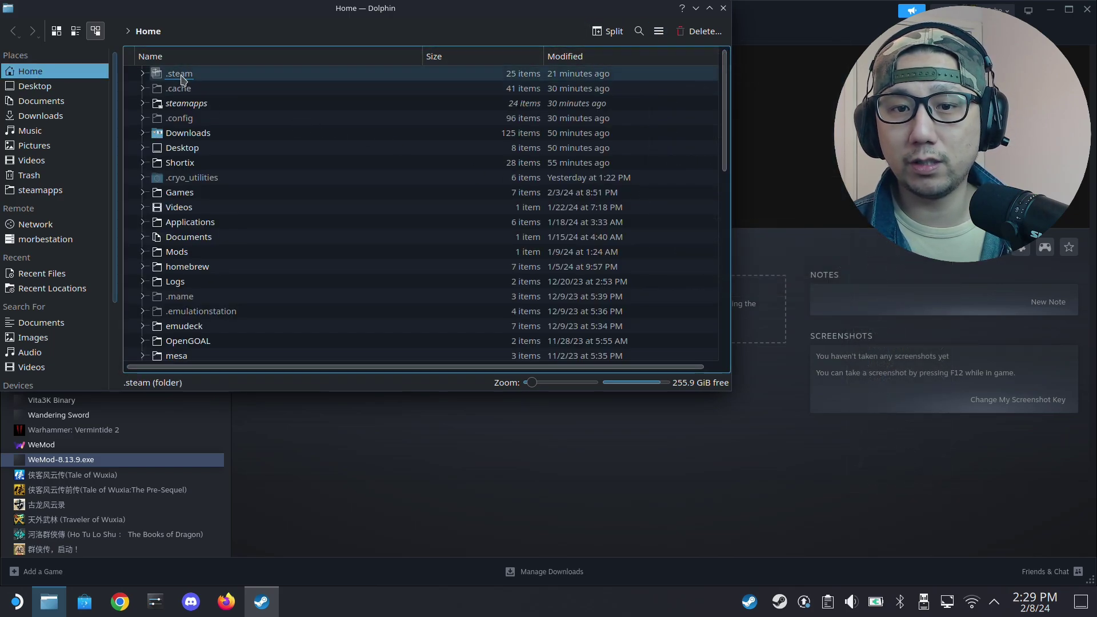
Step: Browse into .steam > steam > steamapps > compatdata
{"action": "left_click", "coordinate": [211, 73]}
{"action": "double_click", "coordinate": [211, 75]}
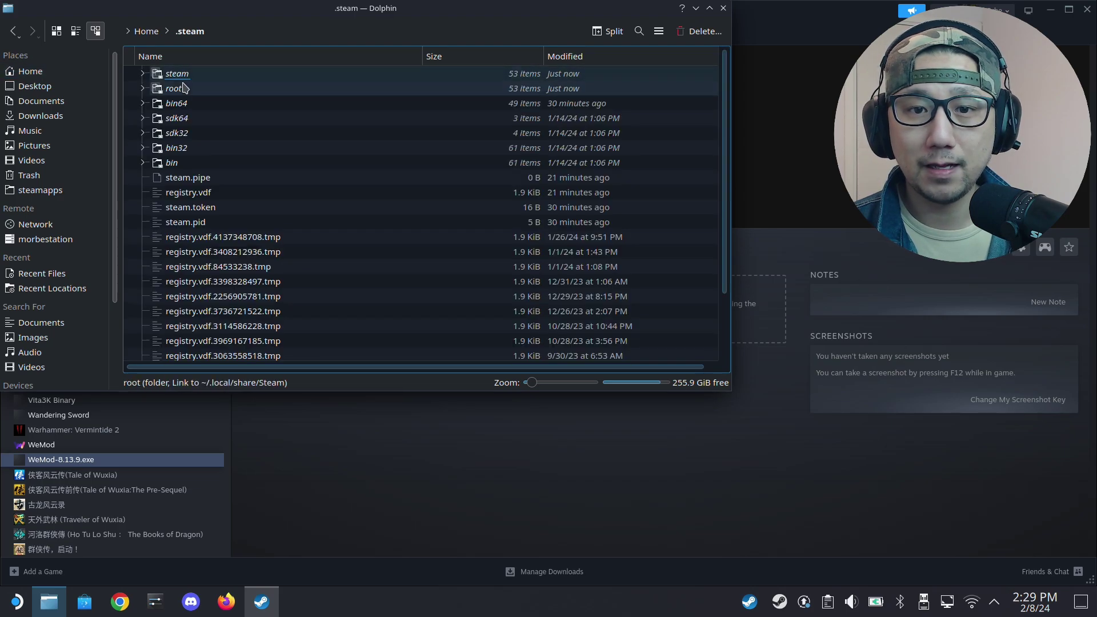
{"action": "left_click", "coordinate": [176, 75]}
{"action": "double_click", "coordinate": [177, 76]}
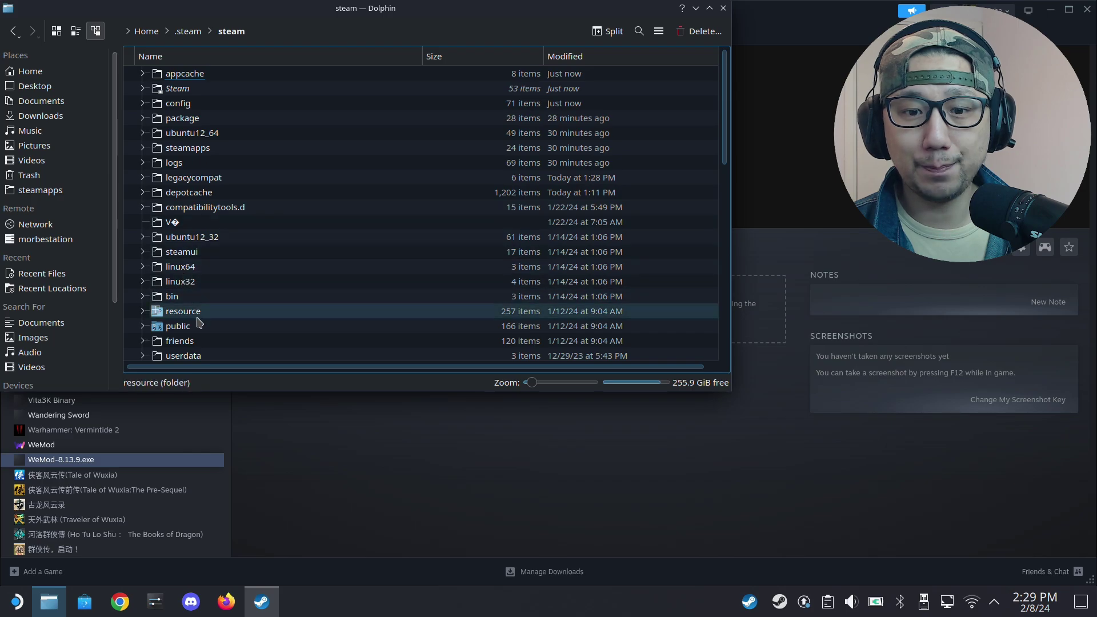
{"action": "double_click", "coordinate": [187, 148]}
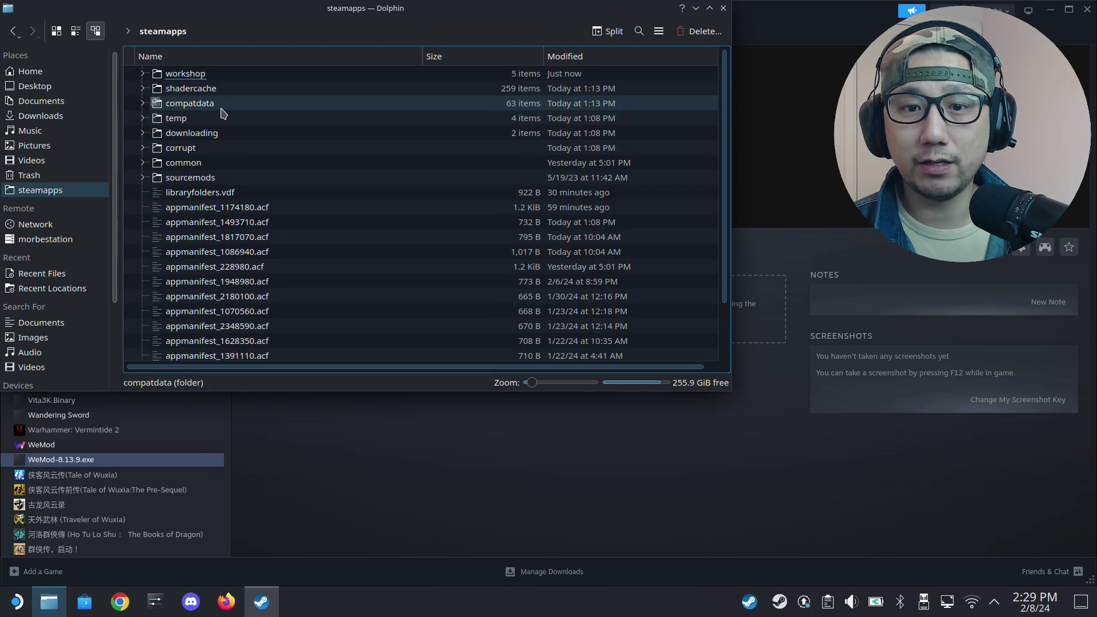
{"action": "left_click", "coordinate": [190, 103]}
{"action": "double_click", "coordinate": [190, 103]}
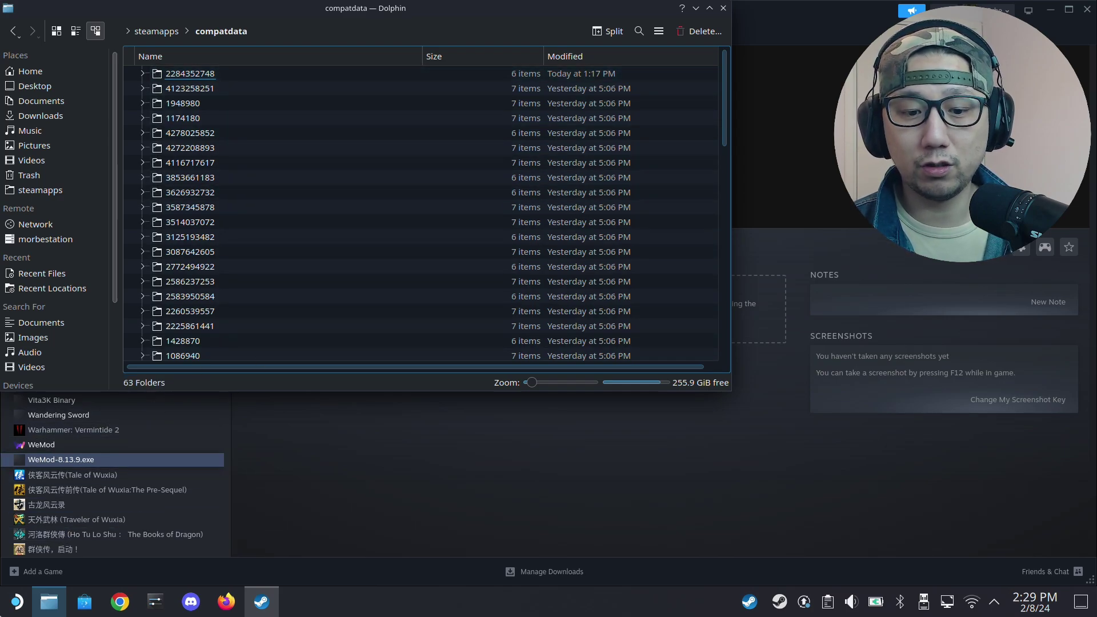
{"action": "left_click", "coordinate": [18, 601]}
{"action": "left_click", "coordinate": [185, 313]}
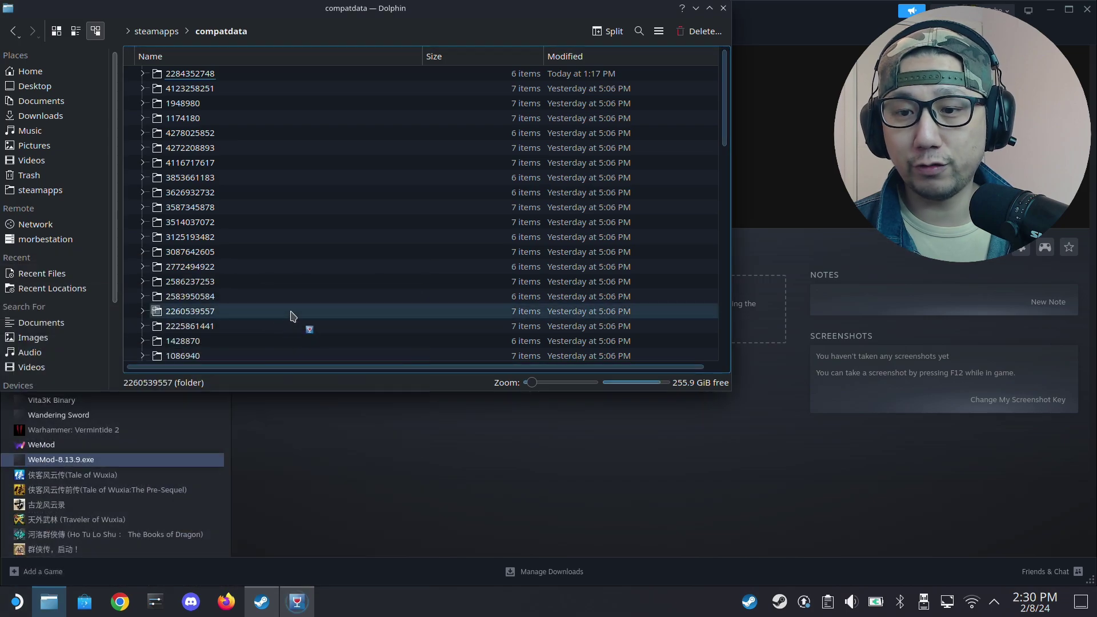
{"action": "scroll", "coordinate": [529, 336], "scroll_direction": "down", "scroll_amount": 5}
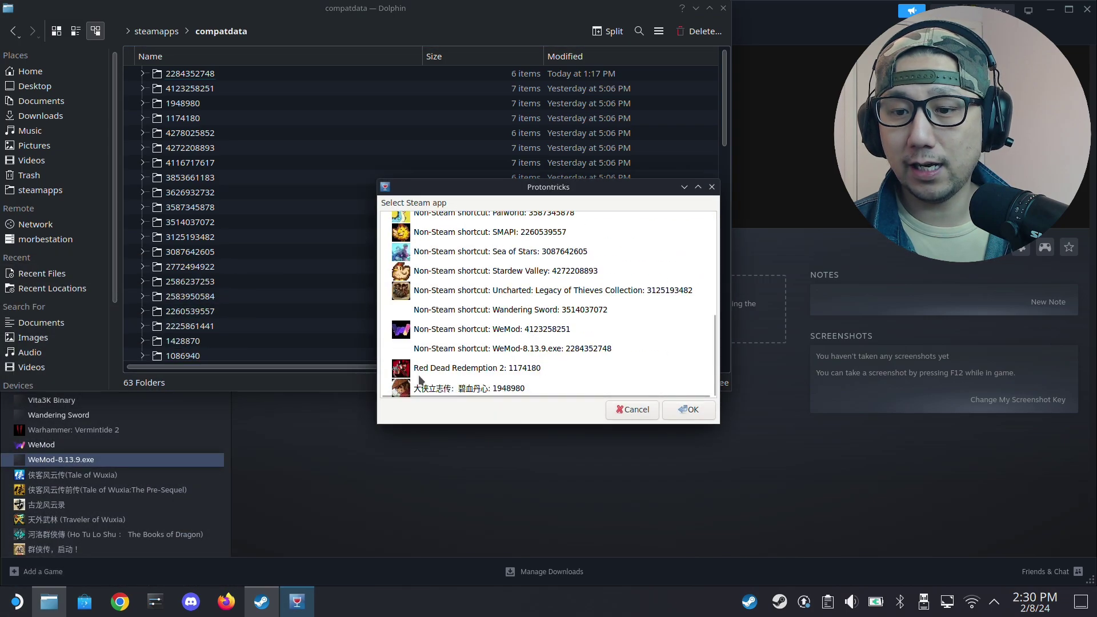
{"action": "left_click", "coordinate": [457, 349]}
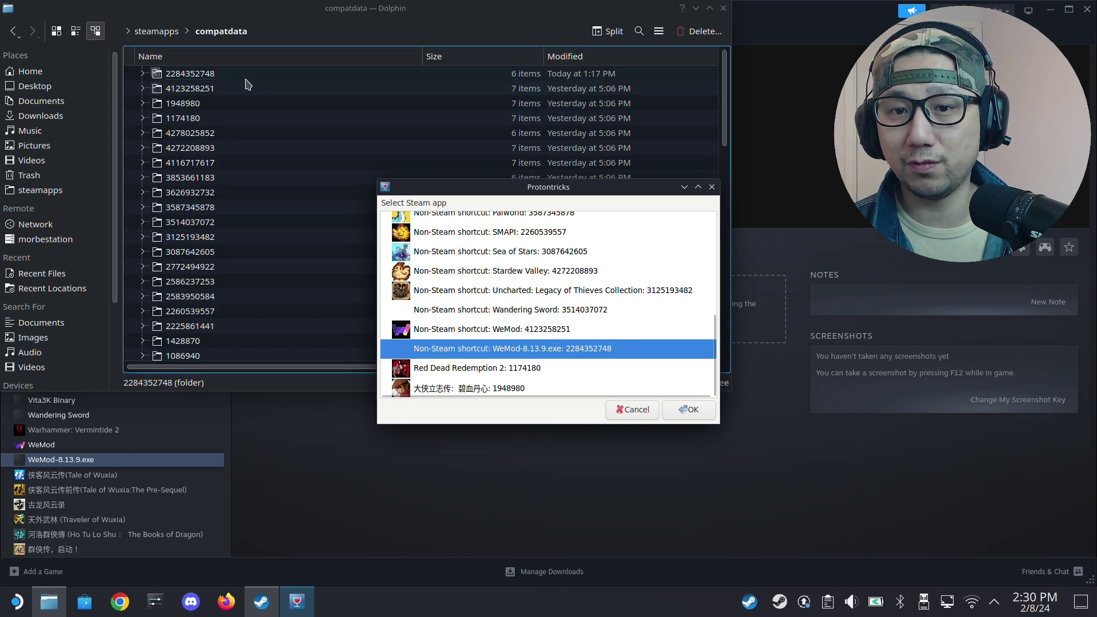
{"action": "left_click", "coordinate": [191, 74]}
{"action": "double_click", "coordinate": [245, 75]}
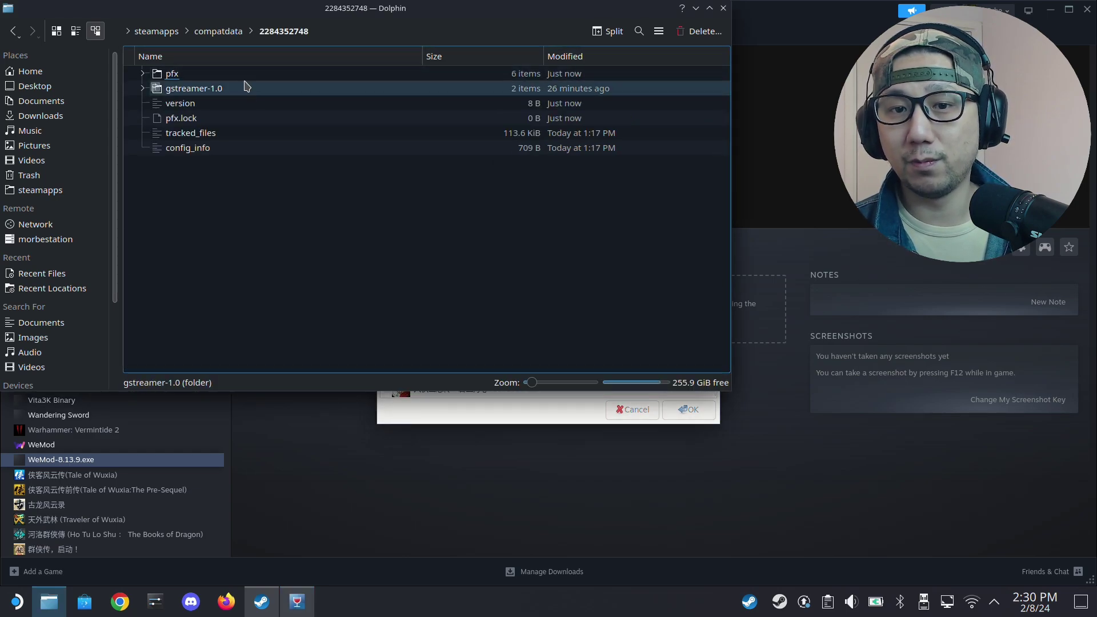
{"action": "double_click", "coordinate": [173, 73]}
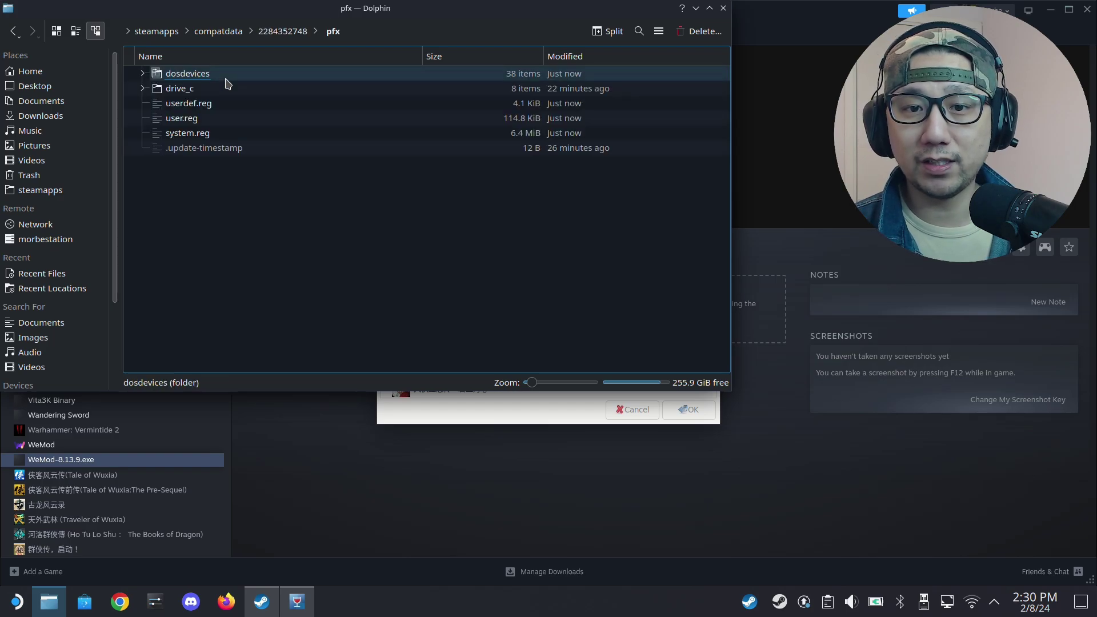
{"action": "double_click", "coordinate": [181, 88]}
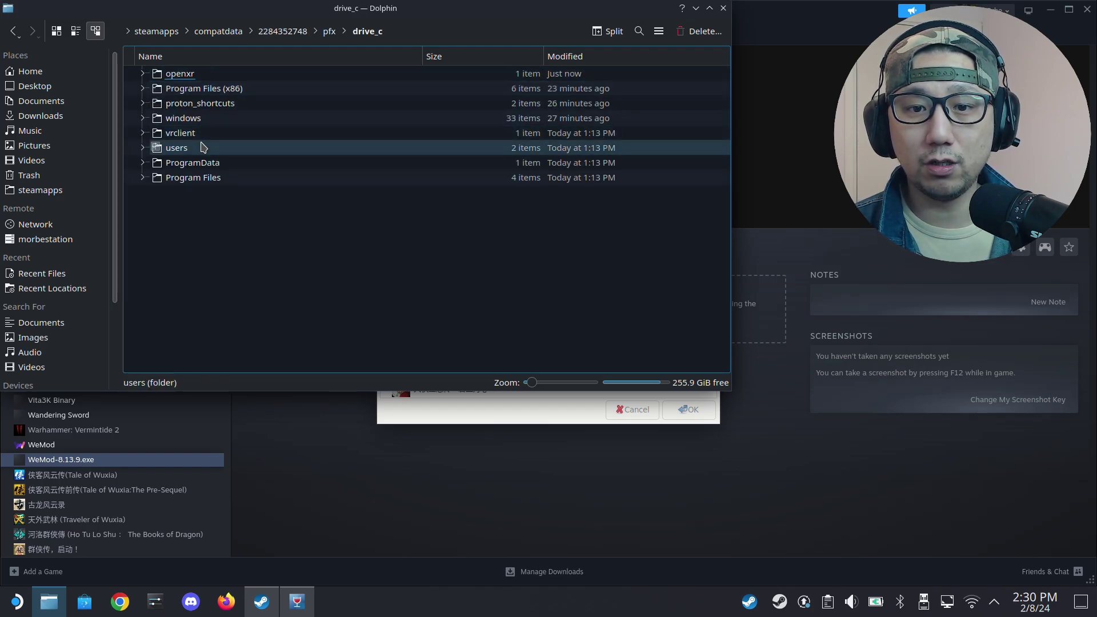
{"action": "double_click", "coordinate": [176, 148]}
{"action": "left_click", "coordinate": [187, 74]}
{"action": "double_click", "coordinate": [187, 74]}
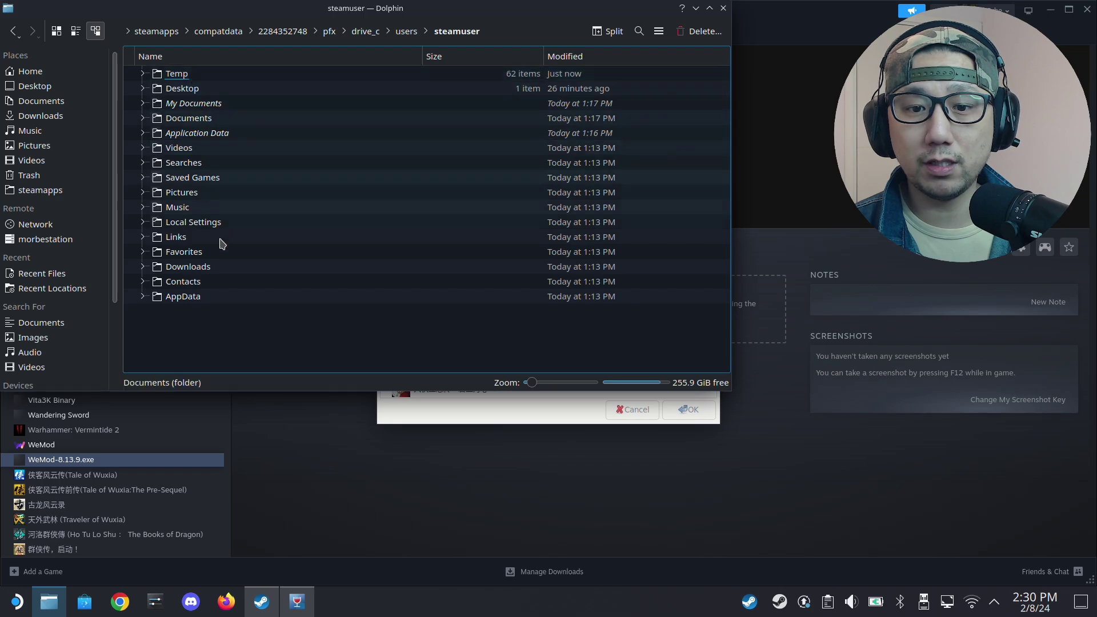
Step: Confirm AppData > Local > WeMod holds app-8.13.9, then return to Local
{"action": "double_click", "coordinate": [186, 296]}
{"action": "double_click", "coordinate": [175, 73]}
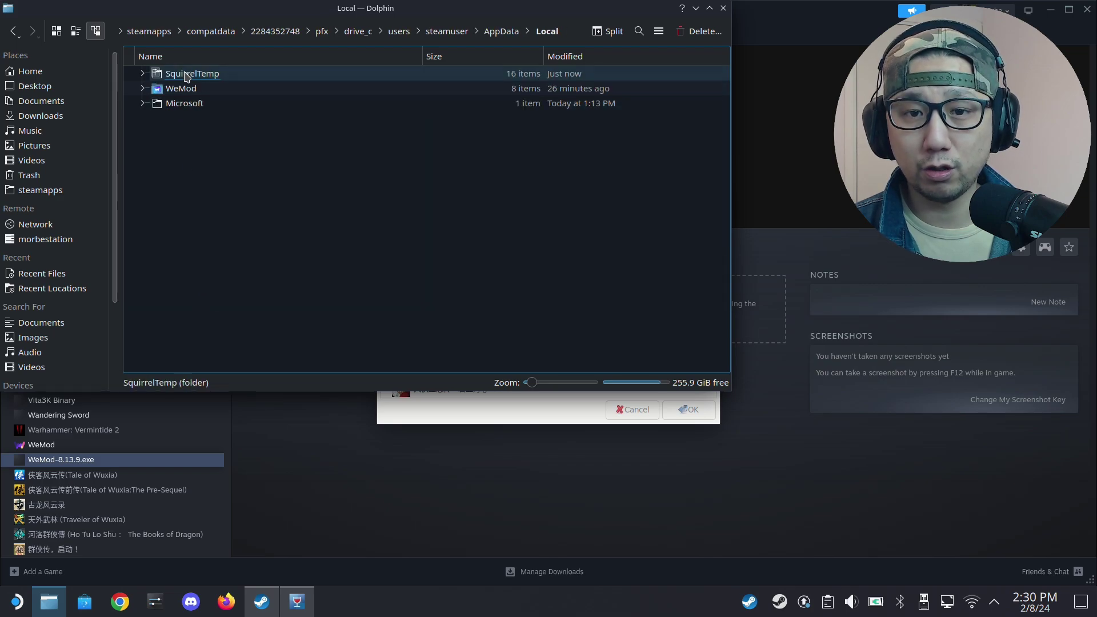
{"action": "left_click", "coordinate": [181, 88]}
{"action": "double_click", "coordinate": [218, 90]}
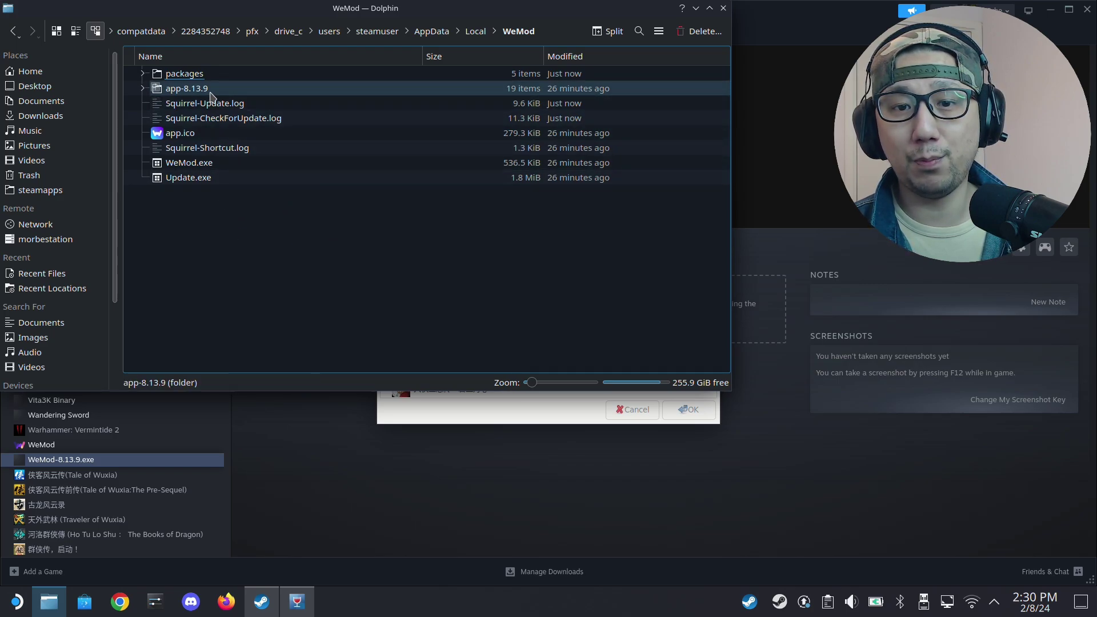
{"action": "left_click", "coordinate": [475, 30]}
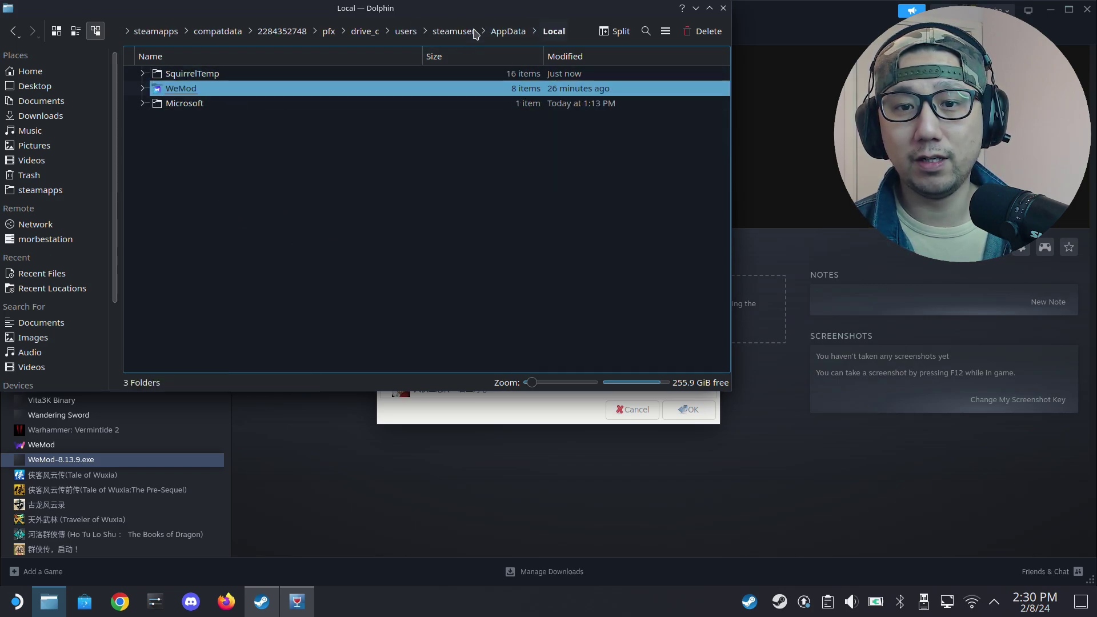
{"action": "left_click", "coordinate": [289, 222]}
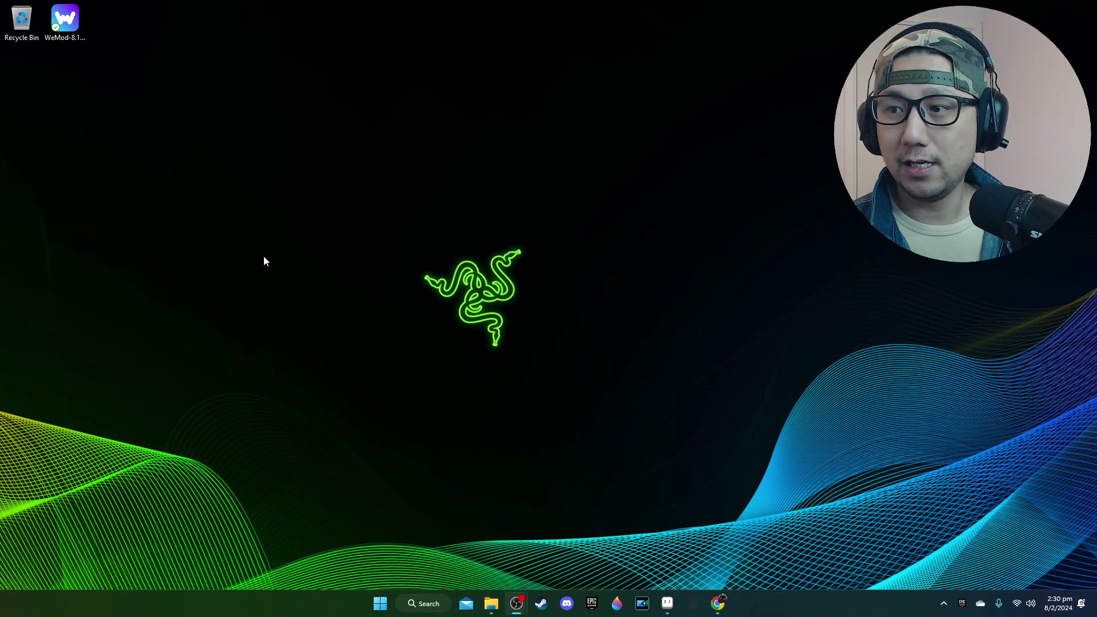
Step: Run the desktop WeMod-8.13.10 installer and close the welcome window afterwards
{"action": "left_click", "coordinate": [68, 39]}
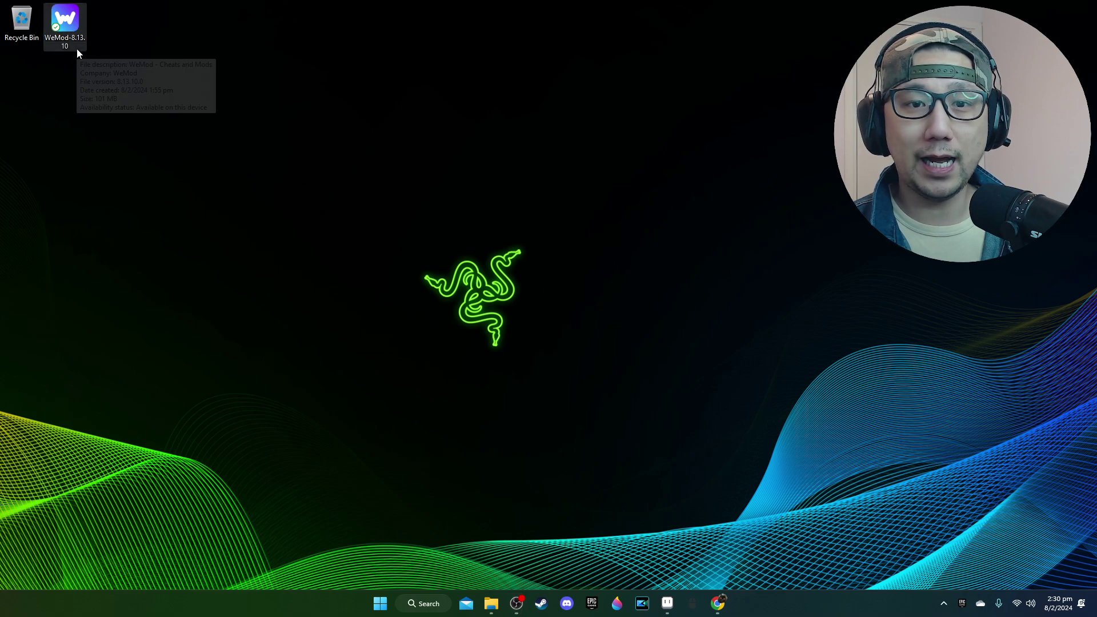
{"action": "double_click", "coordinate": [67, 22]}
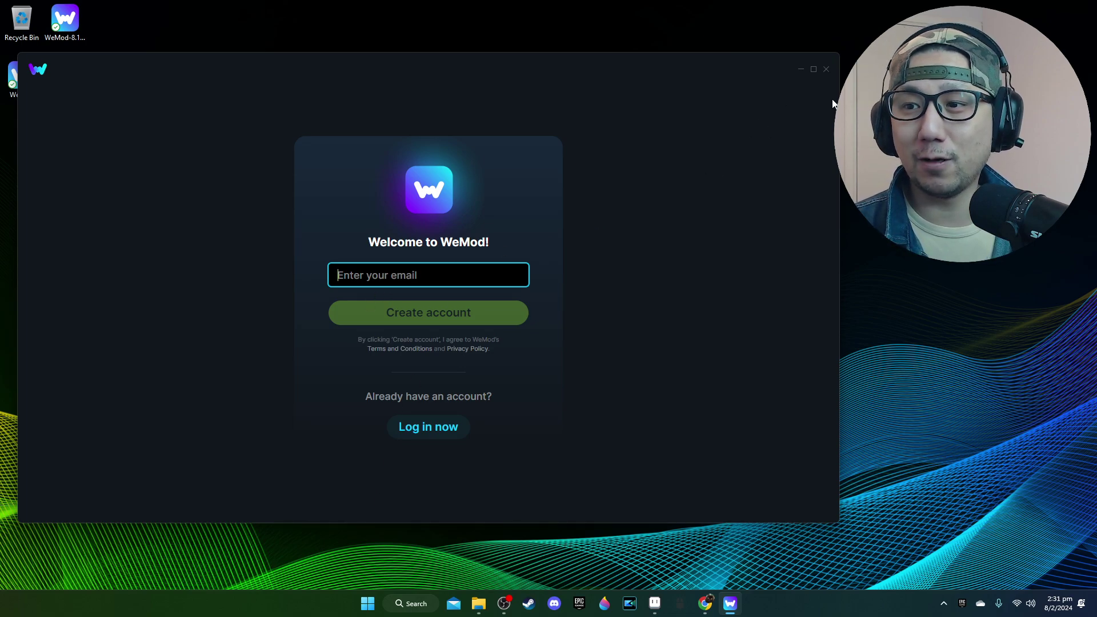
{"action": "left_click", "coordinate": [824, 70]}
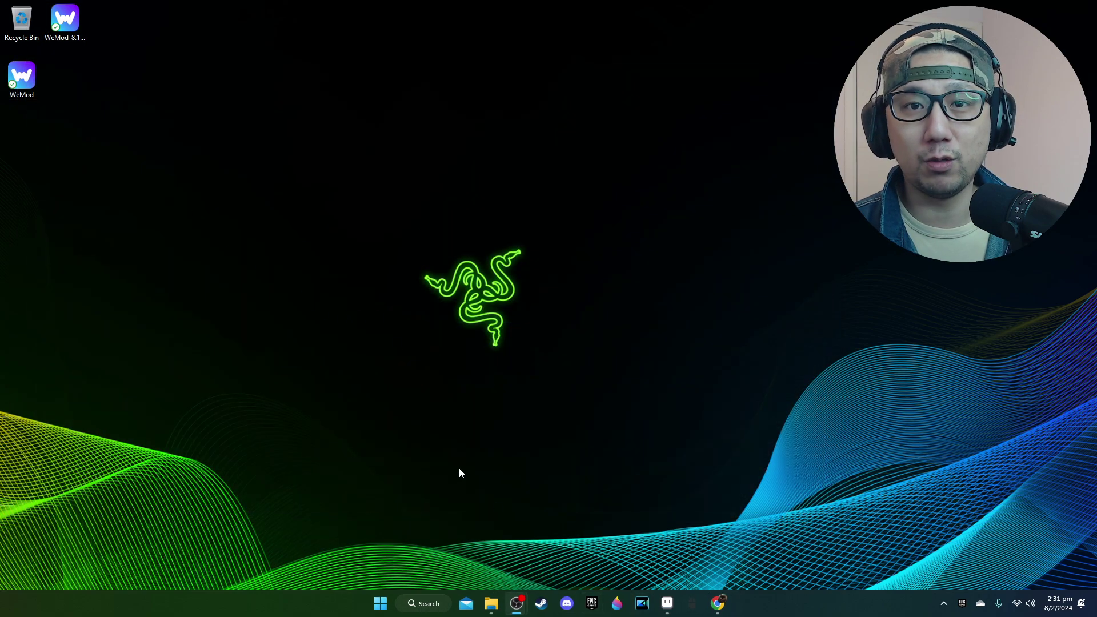
Step: Browse from This PC through C: and Users into the user's profile folder
{"action": "left_click", "coordinate": [492, 604]}
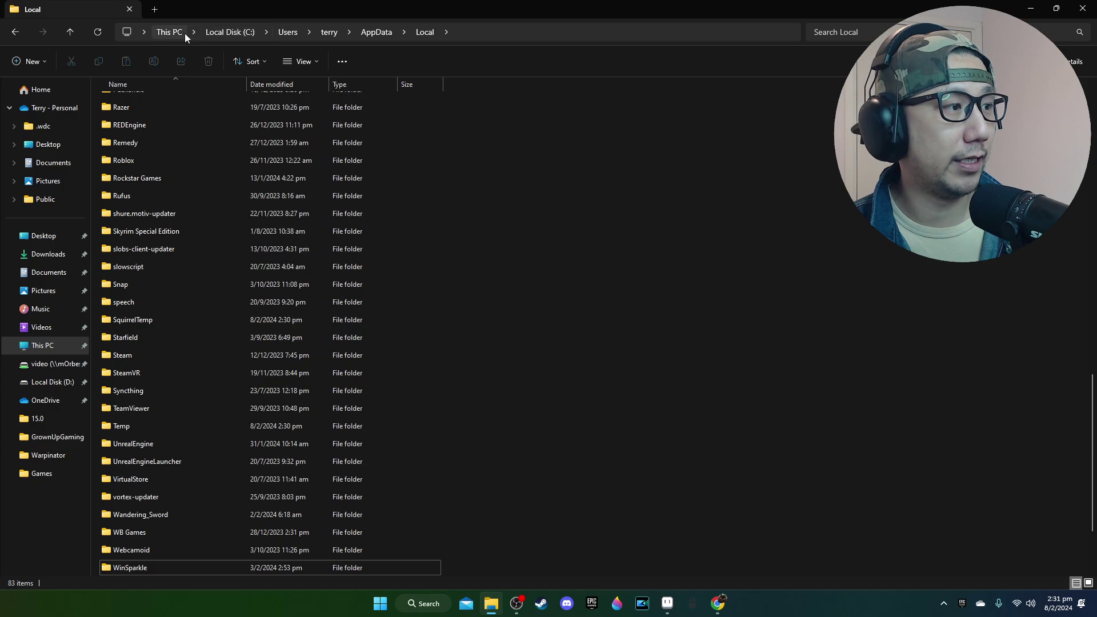
{"action": "left_click", "coordinate": [169, 31]}
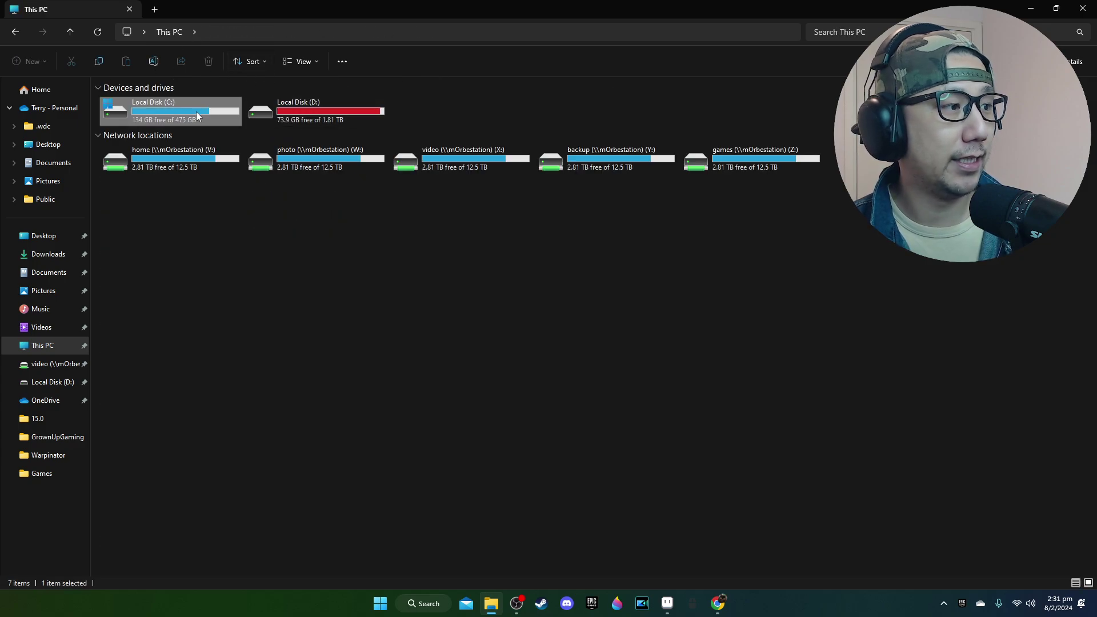
{"action": "double_click", "coordinate": [196, 112]}
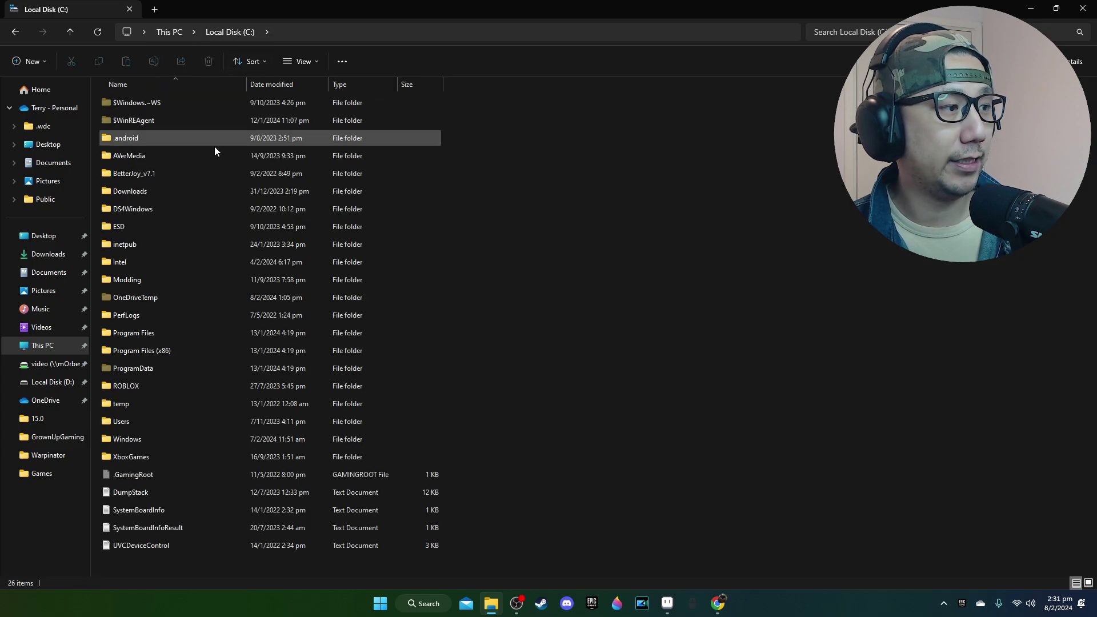
{"action": "double_click", "coordinate": [164, 421]}
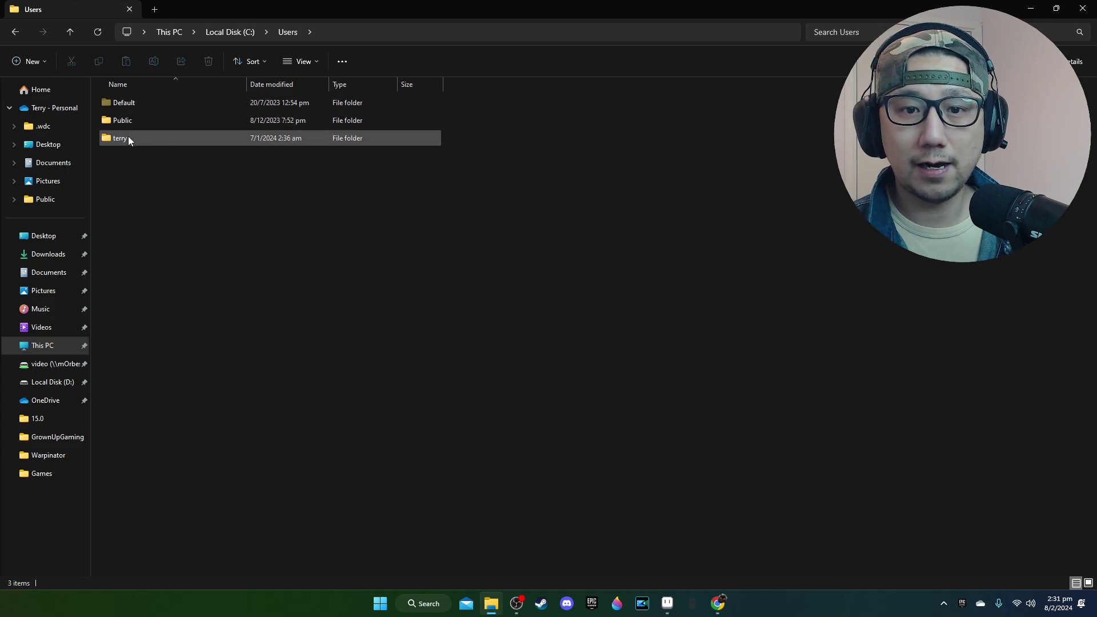
{"action": "double_click", "coordinate": [120, 138]}
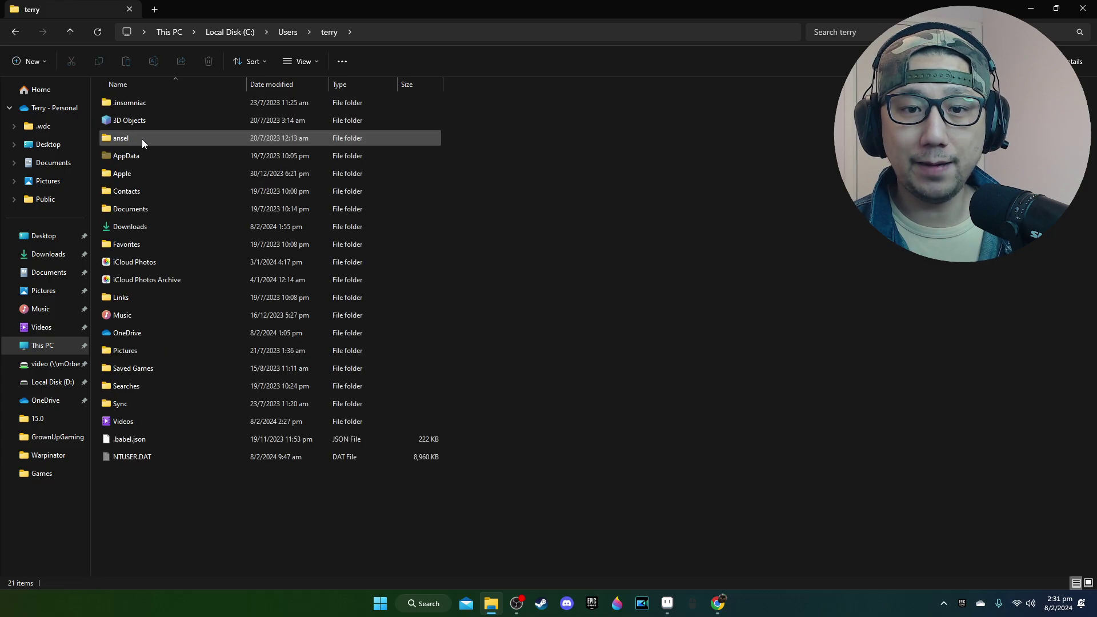
Step: Confirm AppData > Local > WeMod holds app-8.13.10, then return to Local
{"action": "left_click", "coordinate": [136, 158]}
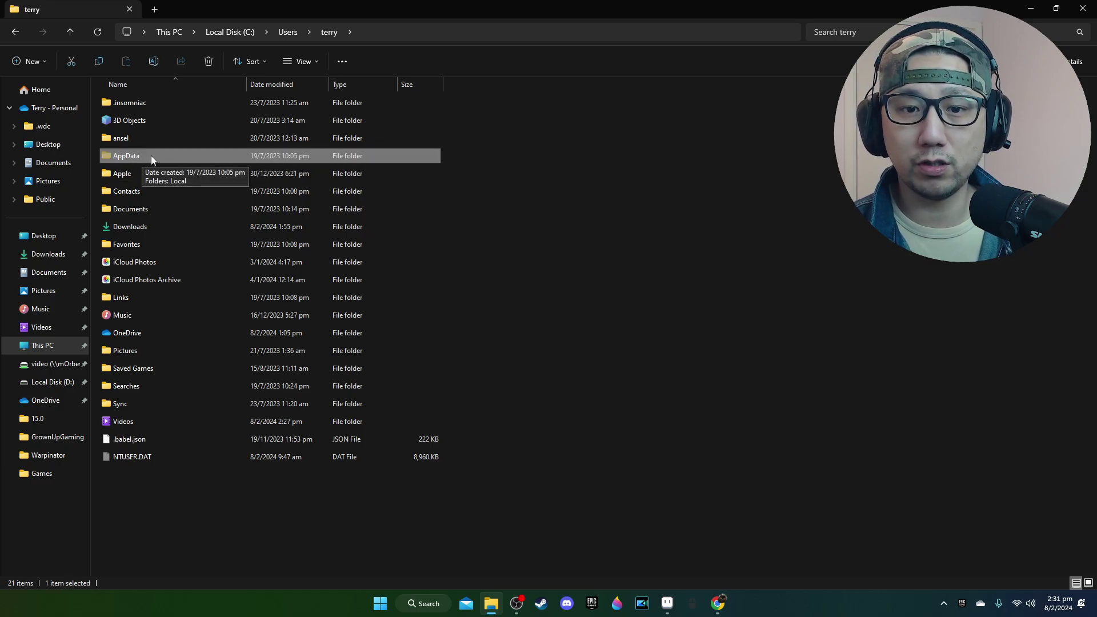
{"action": "double_click", "coordinate": [151, 155]}
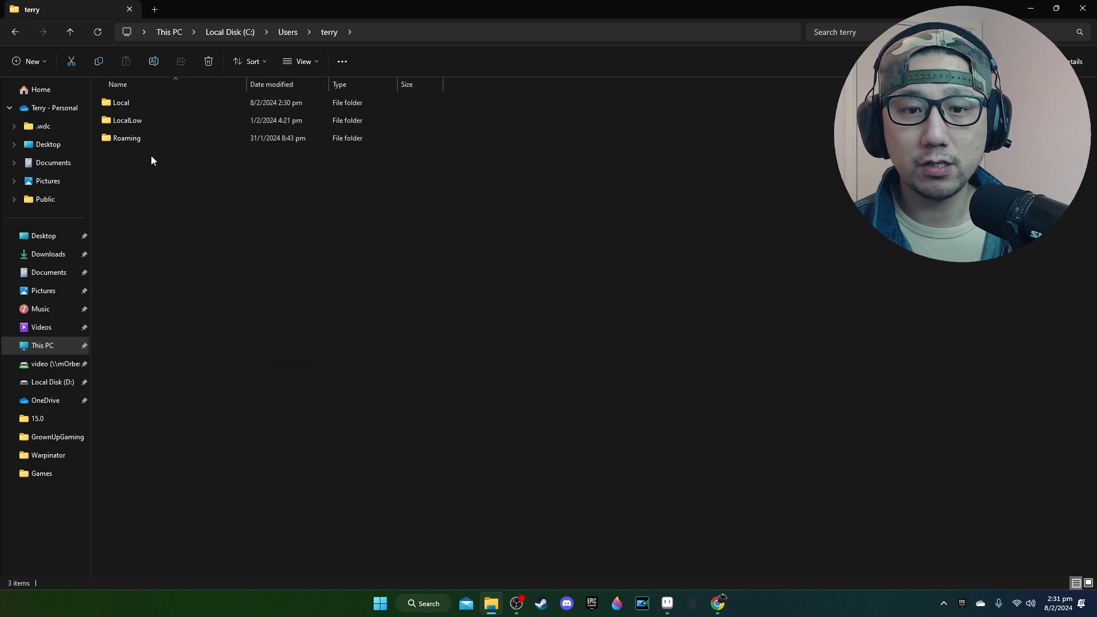
{"action": "left_click", "coordinate": [143, 108]}
{"action": "double_click", "coordinate": [141, 107]}
{"action": "scroll", "coordinate": [230, 342], "scroll_direction": "down", "scroll_amount": 10}
{"action": "scroll", "coordinate": [242, 506], "scroll_direction": "down", "scroll_amount": 10}
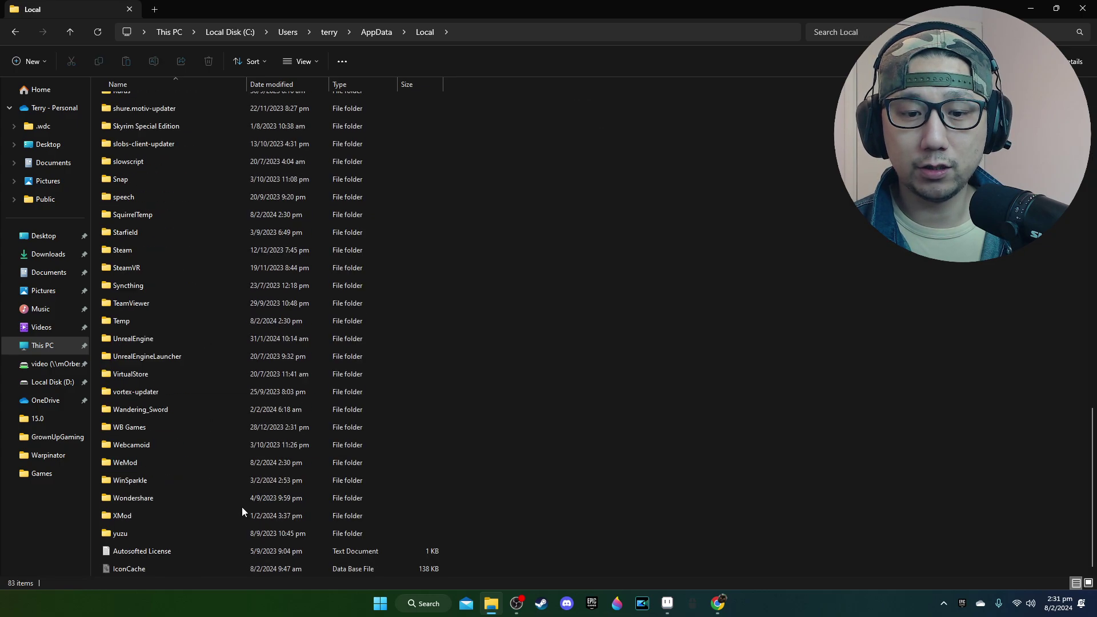
{"action": "left_click", "coordinate": [132, 465]}
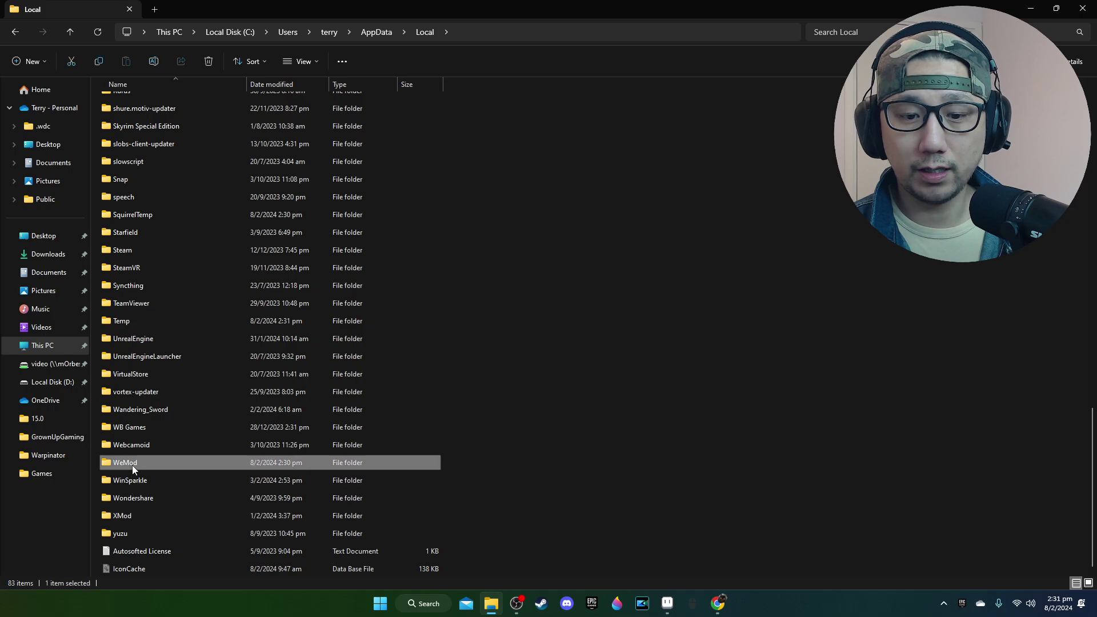
{"action": "double_click", "coordinate": [132, 465]}
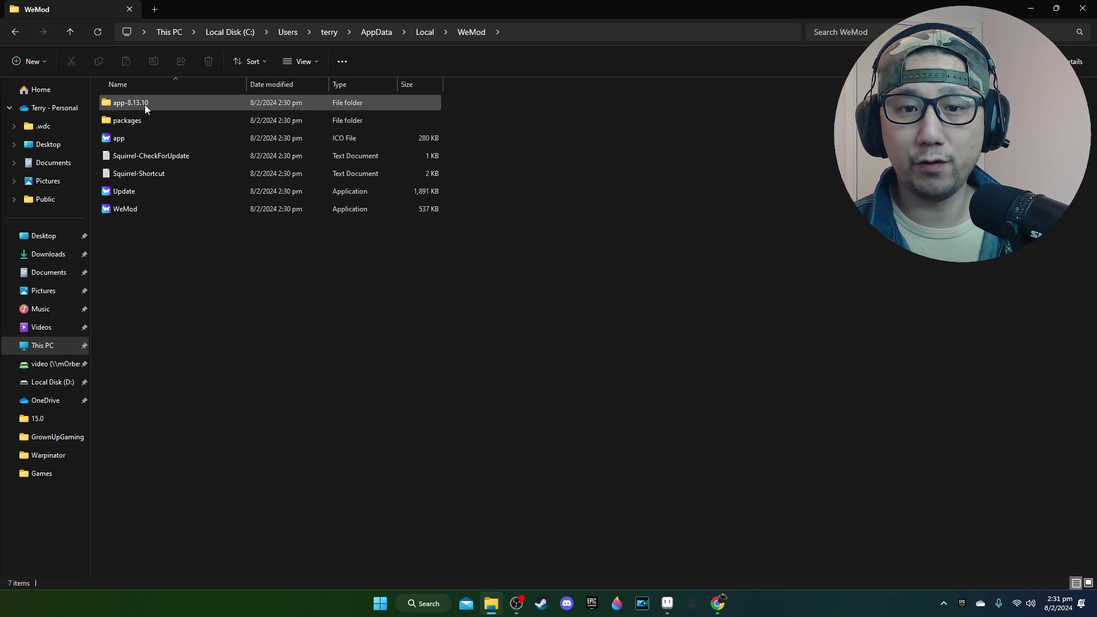
{"action": "left_click", "coordinate": [425, 32]}
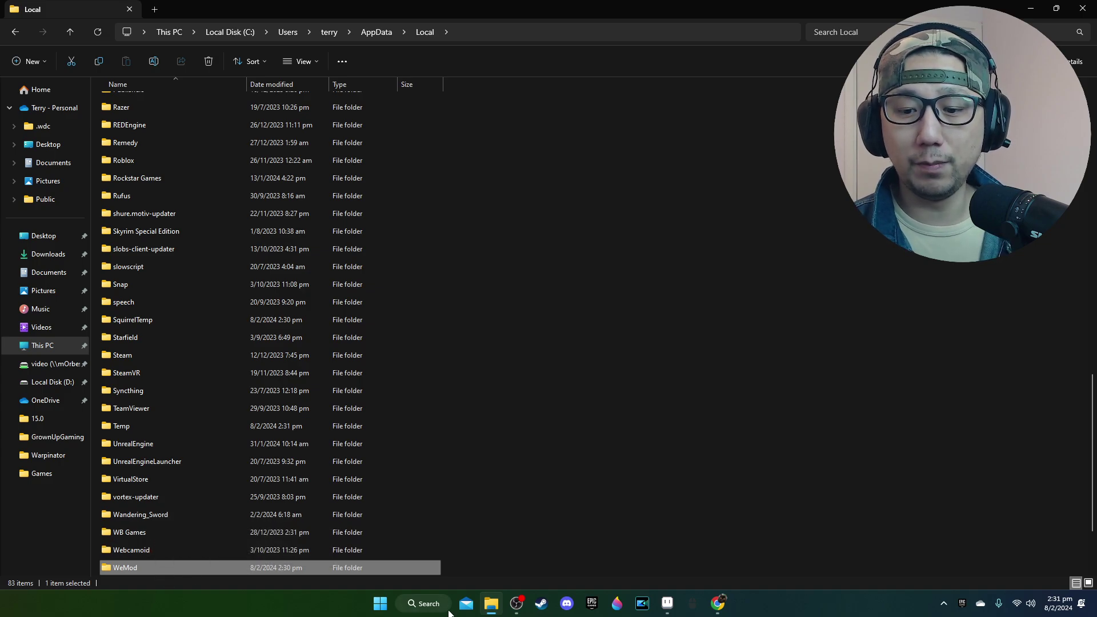
{"action": "left_click", "coordinate": [428, 604]}
{"action": "type", "text": "wsa"}
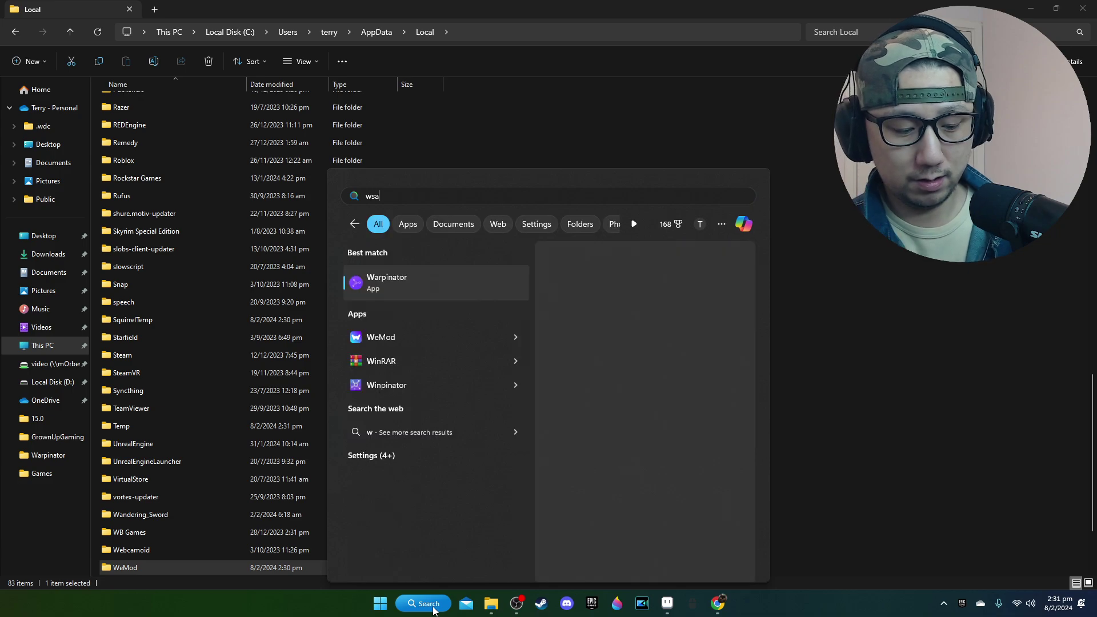
{"action": "type", "text": "pacman"}
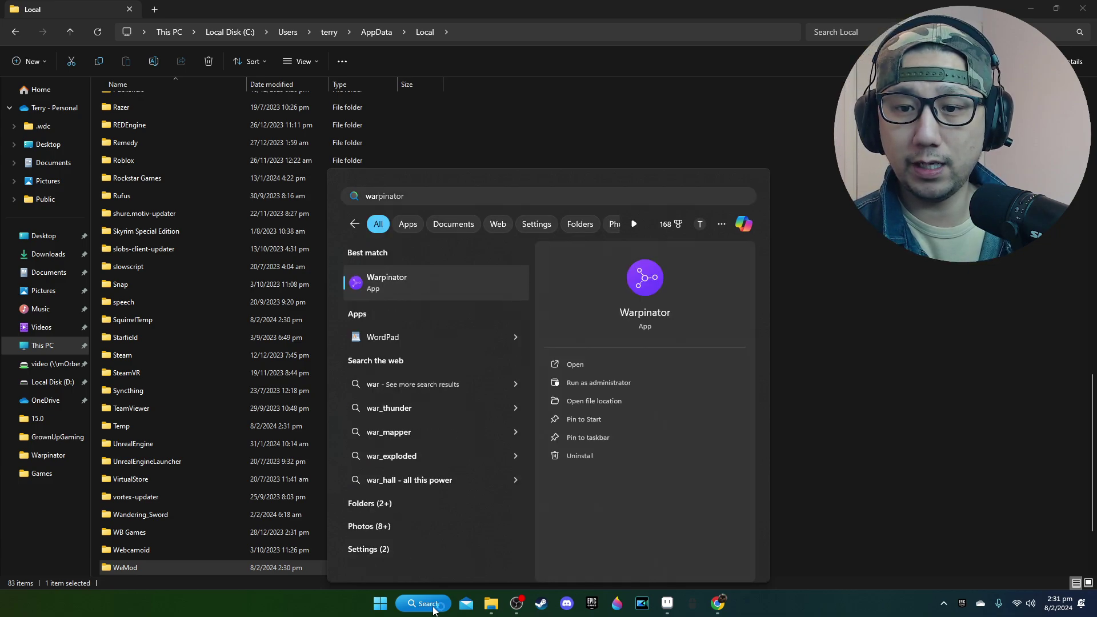
{"action": "key", "text": "Return"}
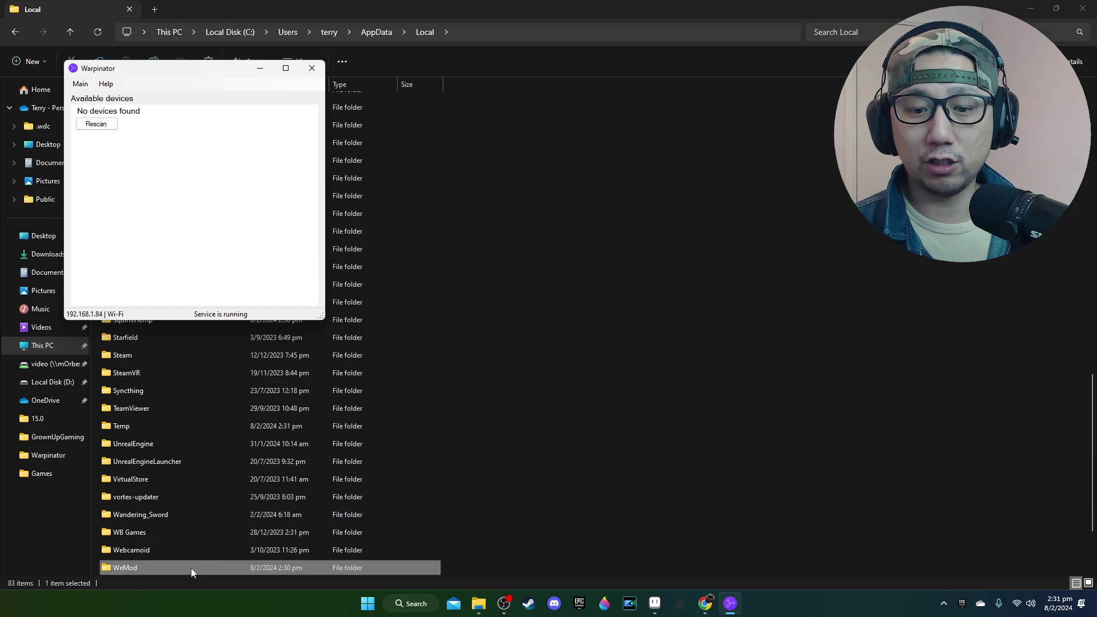
{"action": "left_click_drag", "start_coordinate": [194, 571], "coordinate": [157, 218]}
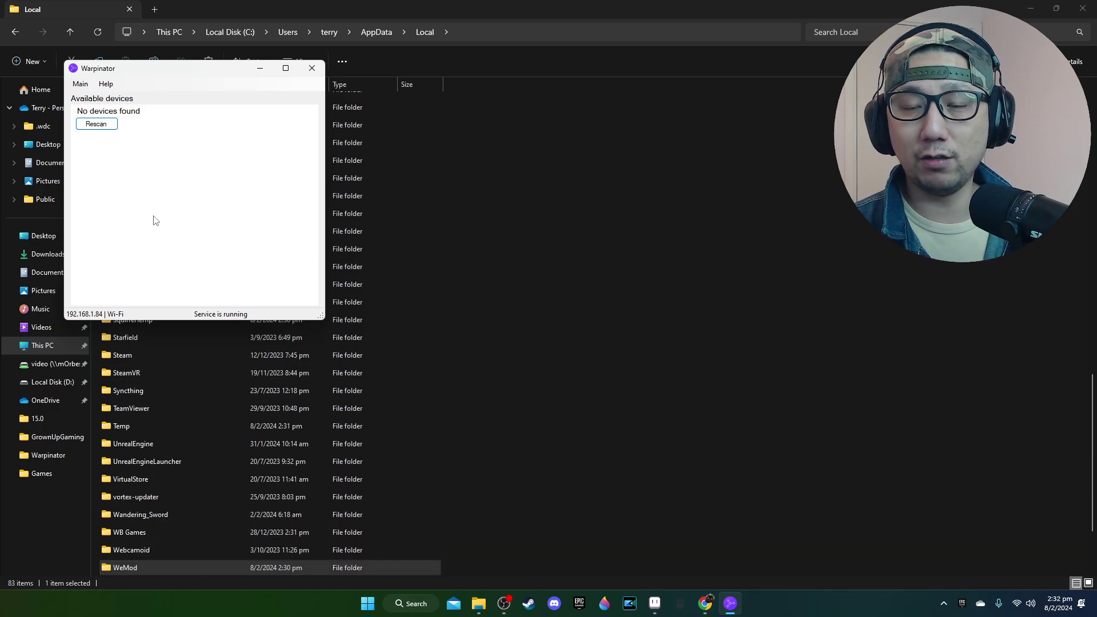
{"action": "left_click", "coordinate": [310, 68]}
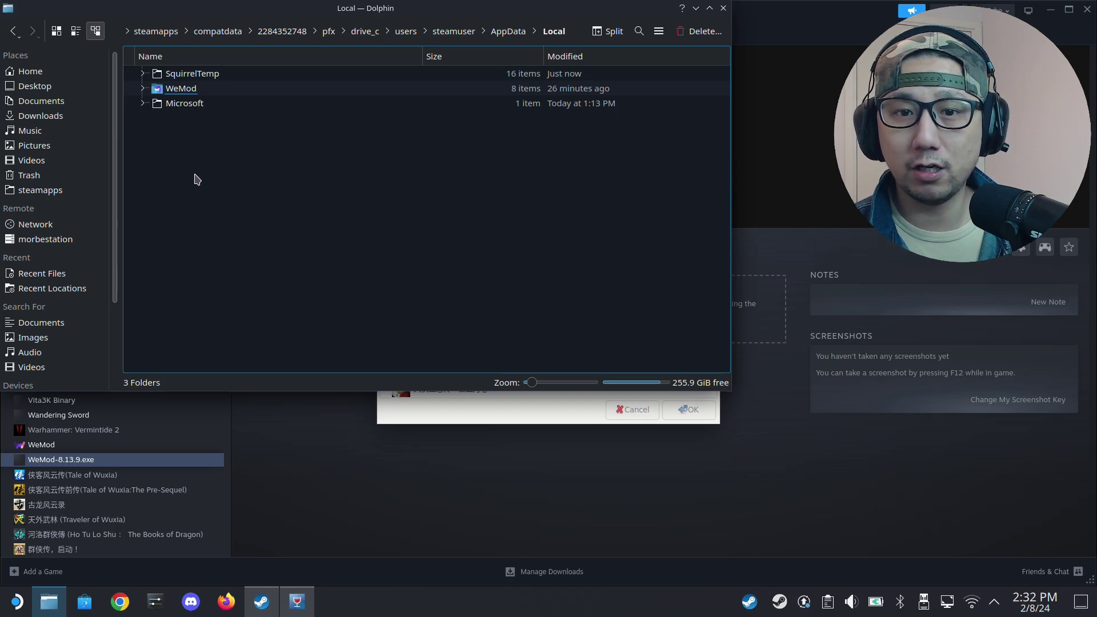
Step: Open Home in a new tab, browse into Downloads, then return Home
{"action": "right_click", "coordinate": [20, 73]}
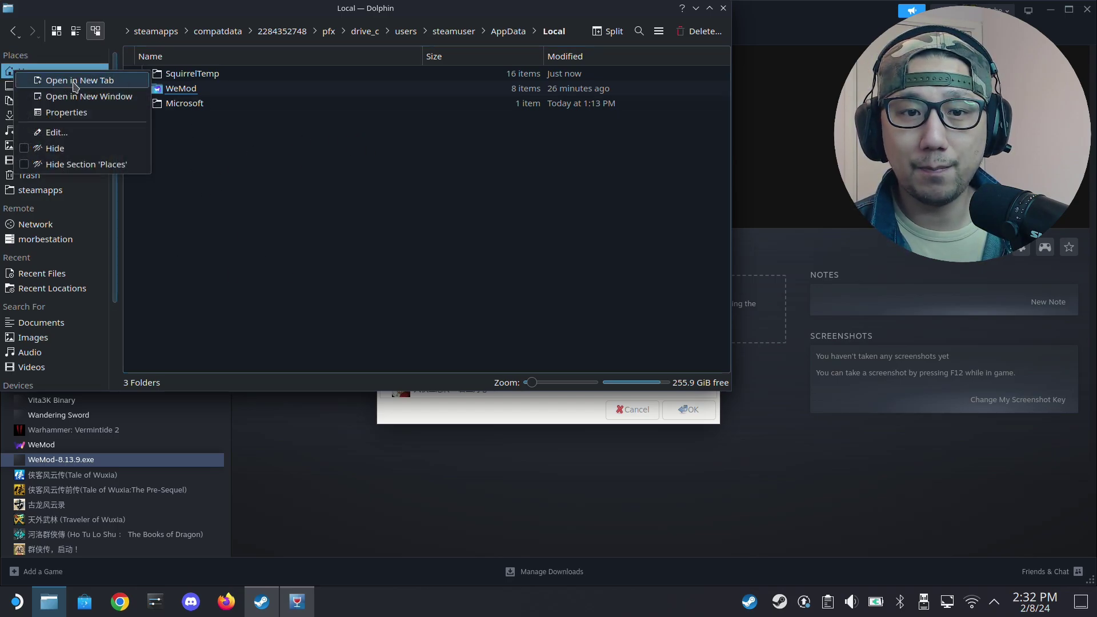
{"action": "left_click", "coordinate": [95, 78]}
{"action": "left_click", "coordinate": [206, 53]}
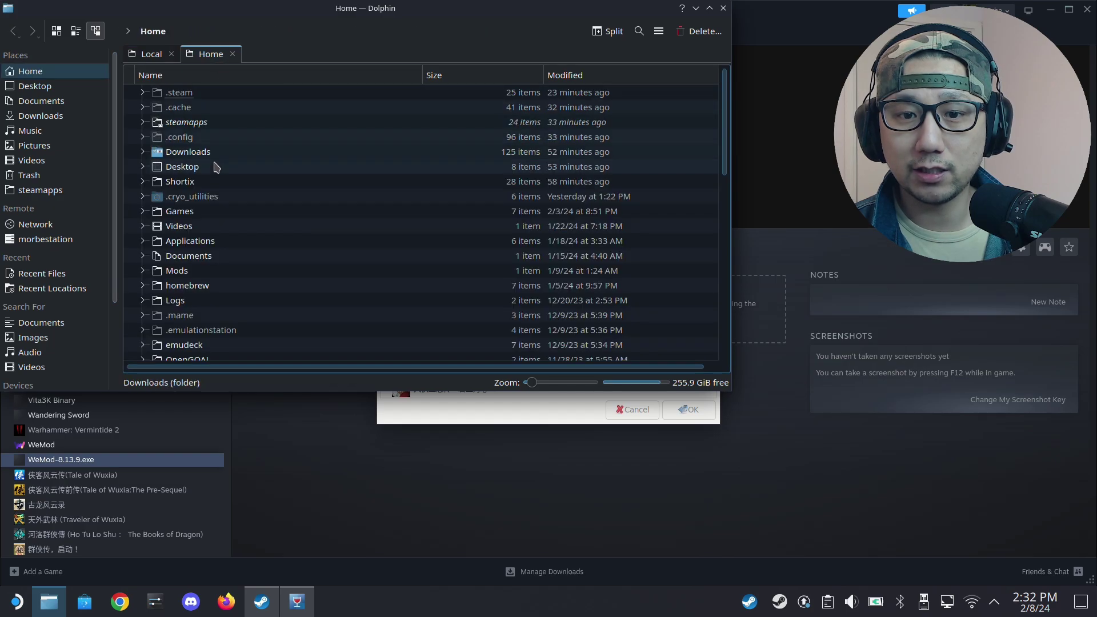
{"action": "double_click", "coordinate": [184, 167]}
{"action": "scroll", "coordinate": [257, 257], "scroll_direction": "down", "scroll_amount": 5}
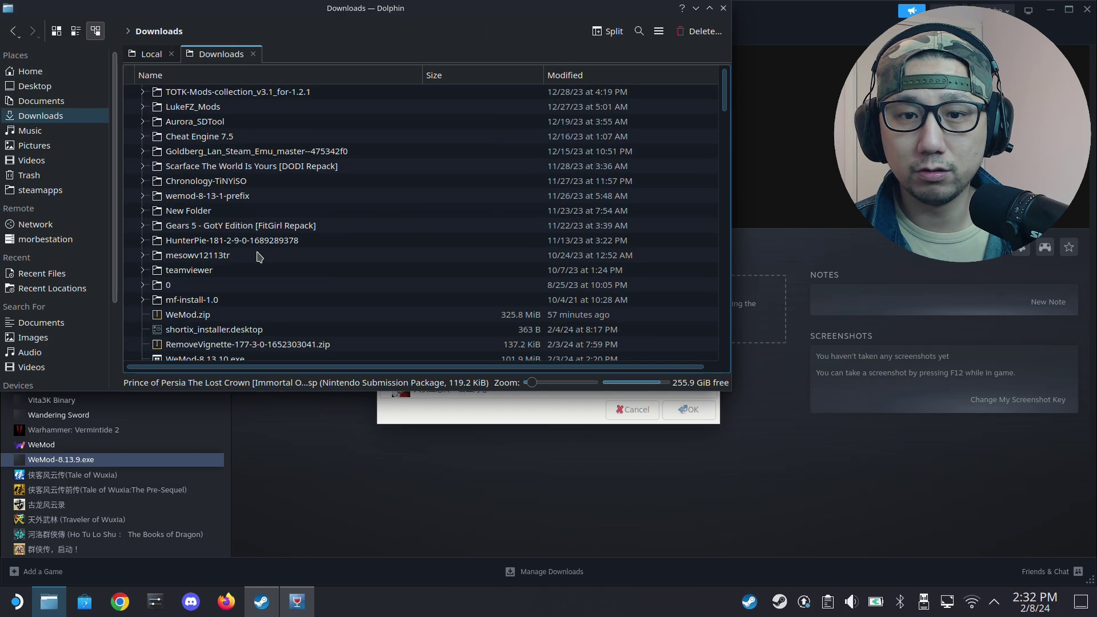
{"action": "scroll", "coordinate": [258, 258], "scroll_direction": "up", "scroll_amount": 5}
{"action": "left_click", "coordinate": [31, 71]}
{"action": "scroll", "coordinate": [240, 257], "scroll_direction": "down", "scroll_amount": 1}
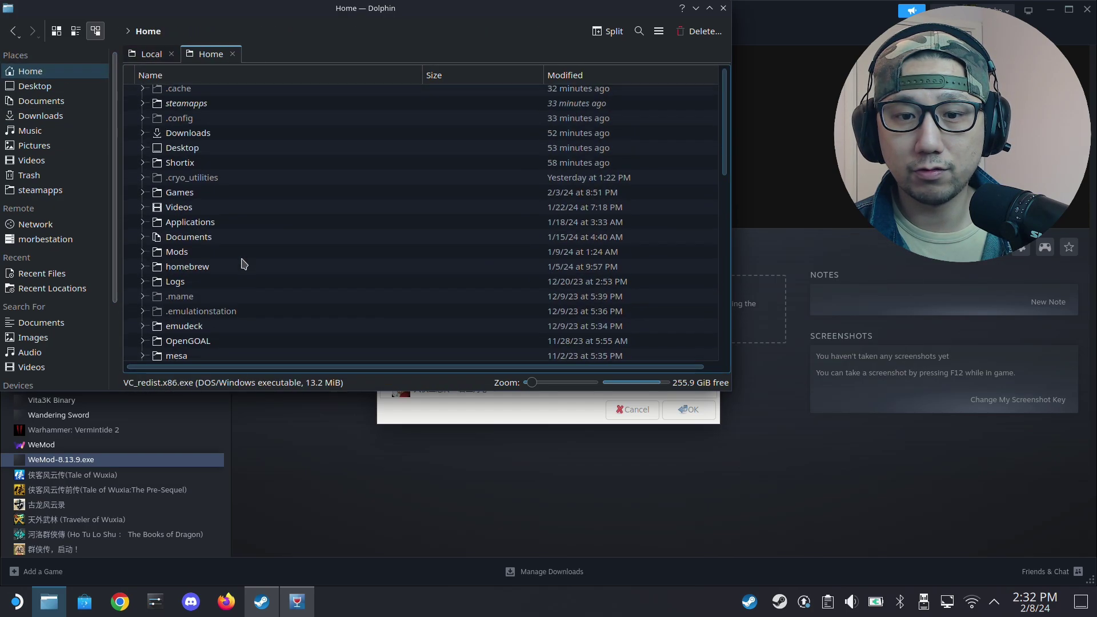
{"action": "scroll", "coordinate": [240, 257], "scroll_direction": "up", "scroll_amount": 1}
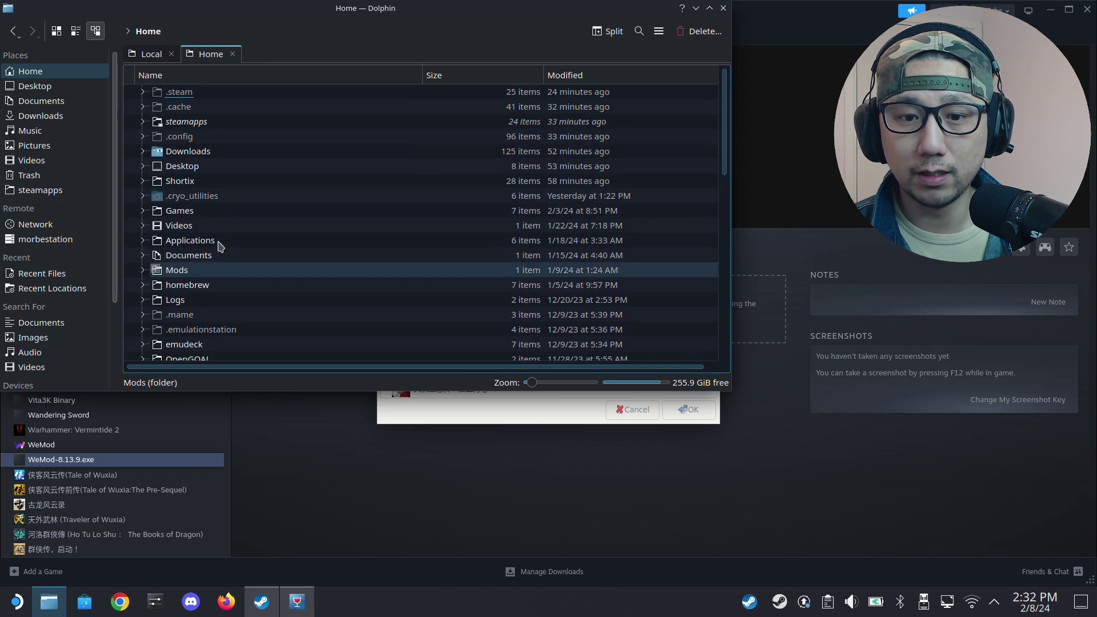
{"action": "scroll", "coordinate": [188, 240], "scroll_direction": "down", "scroll_amount": 3}
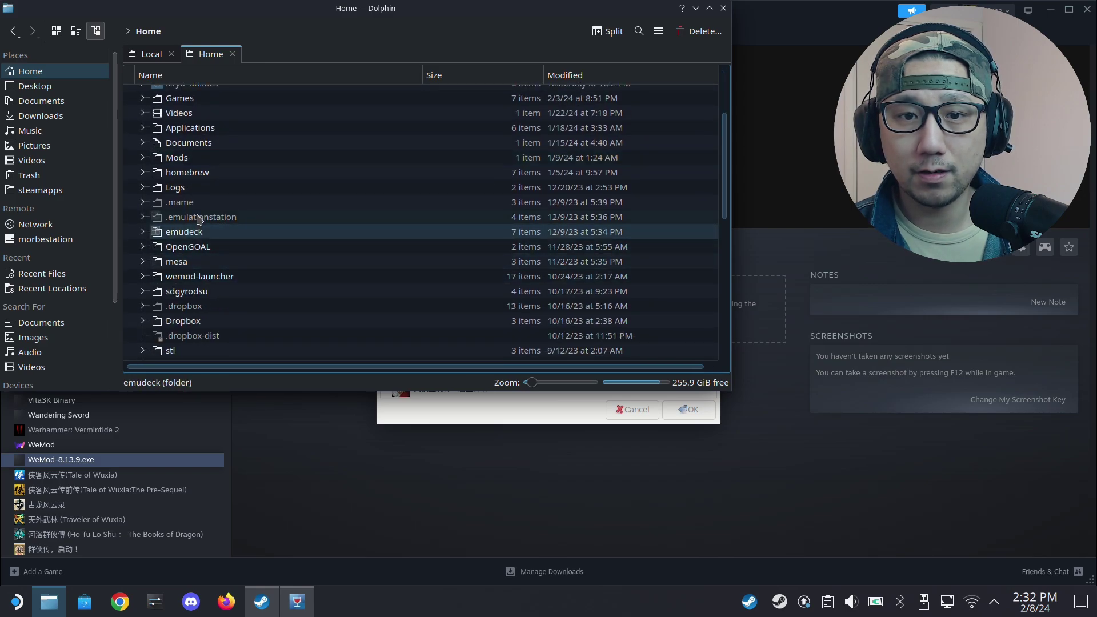
{"action": "scroll", "coordinate": [215, 258], "scroll_direction": "up", "scroll_amount": 3}
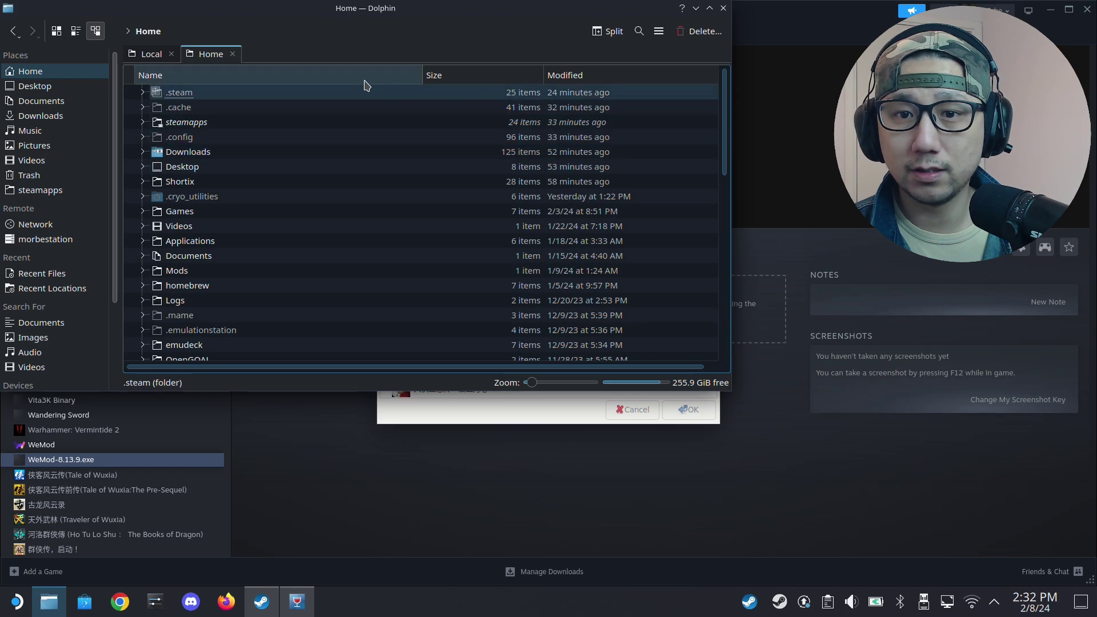
Step: Sort Home by name, reopen Downloads, and confirm WeMod contains app-8.13.10
{"action": "left_click", "coordinate": [343, 76]}
{"action": "scroll", "coordinate": [266, 223], "scroll_direction": "down", "scroll_amount": 5}
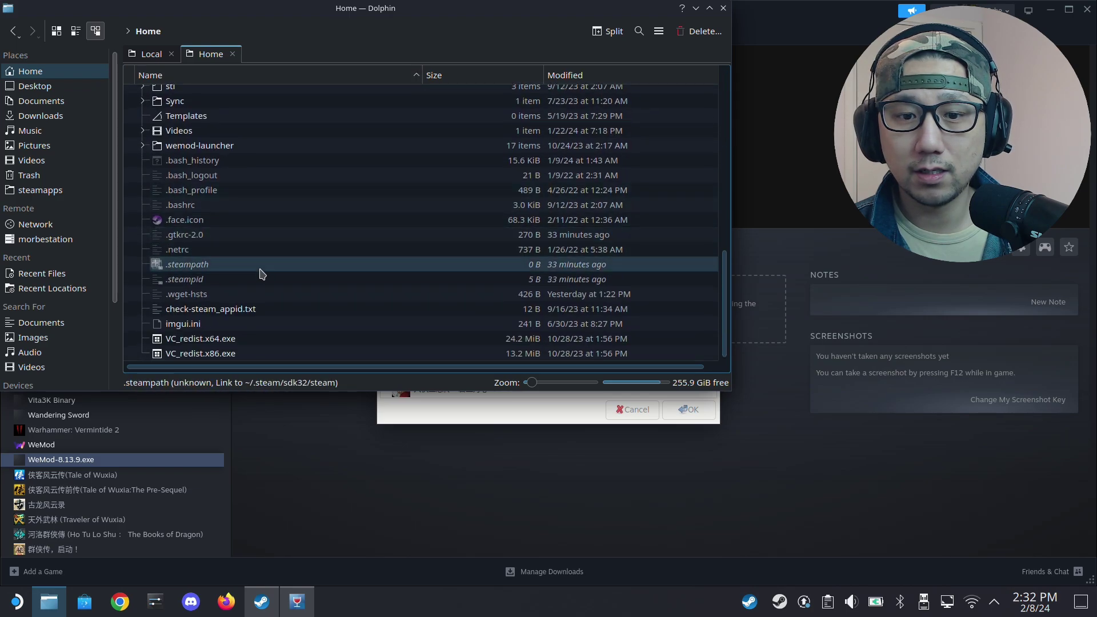
{"action": "scroll", "coordinate": [258, 258], "scroll_direction": "up", "scroll_amount": 5}
{"action": "scroll", "coordinate": [220, 256], "scroll_direction": "down", "scroll_amount": 2}
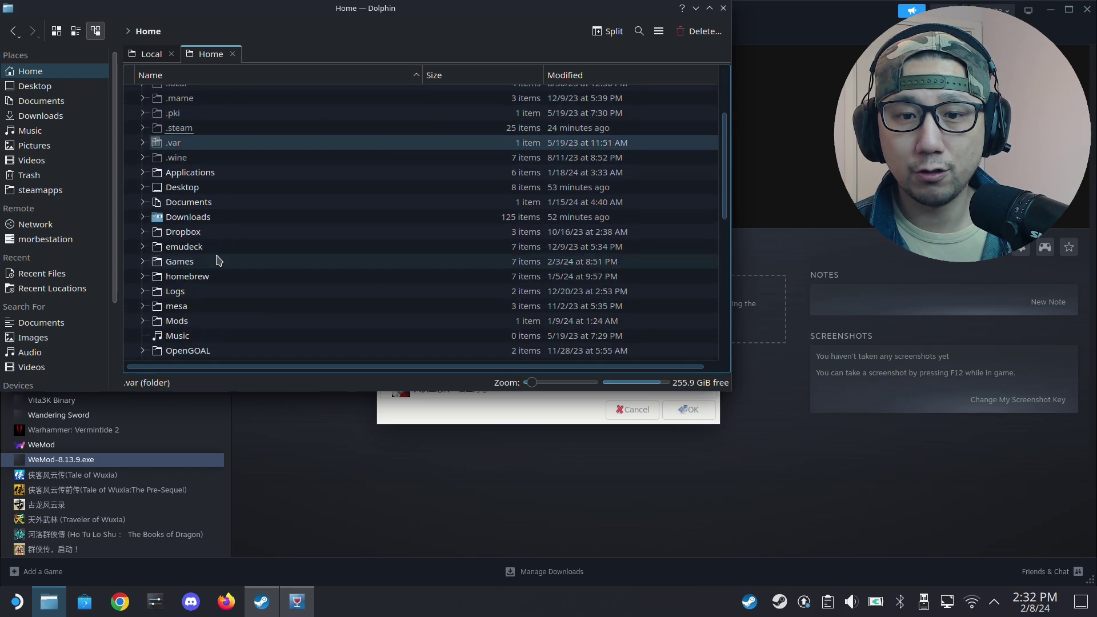
{"action": "double_click", "coordinate": [189, 225]}
{"action": "scroll", "coordinate": [267, 247], "scroll_direction": "down", "scroll_amount": 5}
{"action": "scroll", "coordinate": [267, 247], "scroll_direction": "up", "scroll_amount": 4}
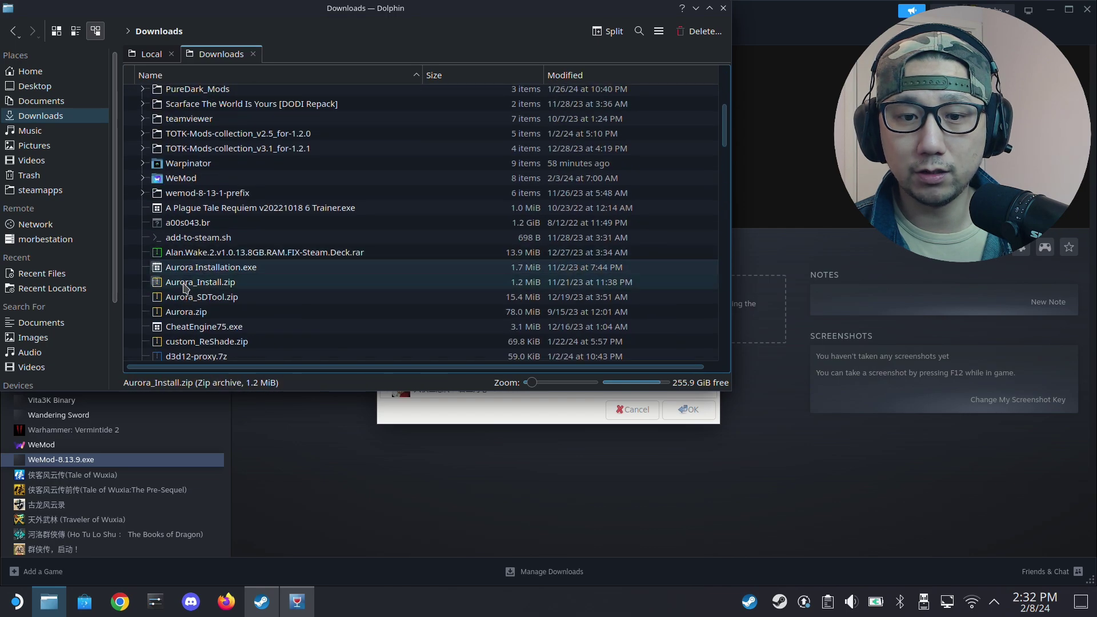
{"action": "left_click", "coordinate": [175, 180]}
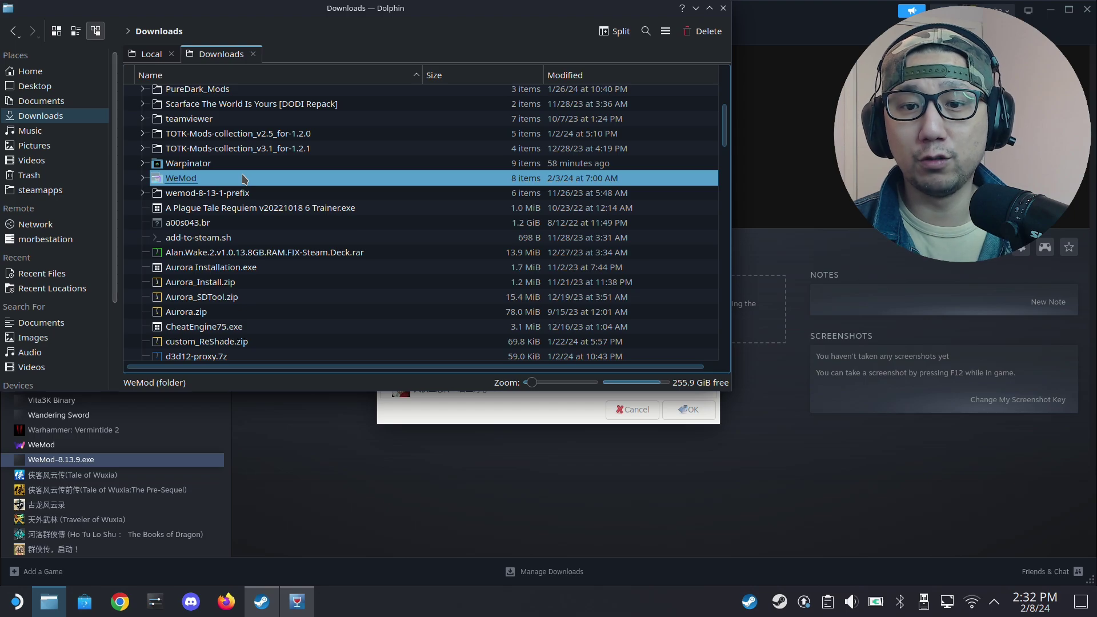
{"action": "double_click", "coordinate": [244, 179]}
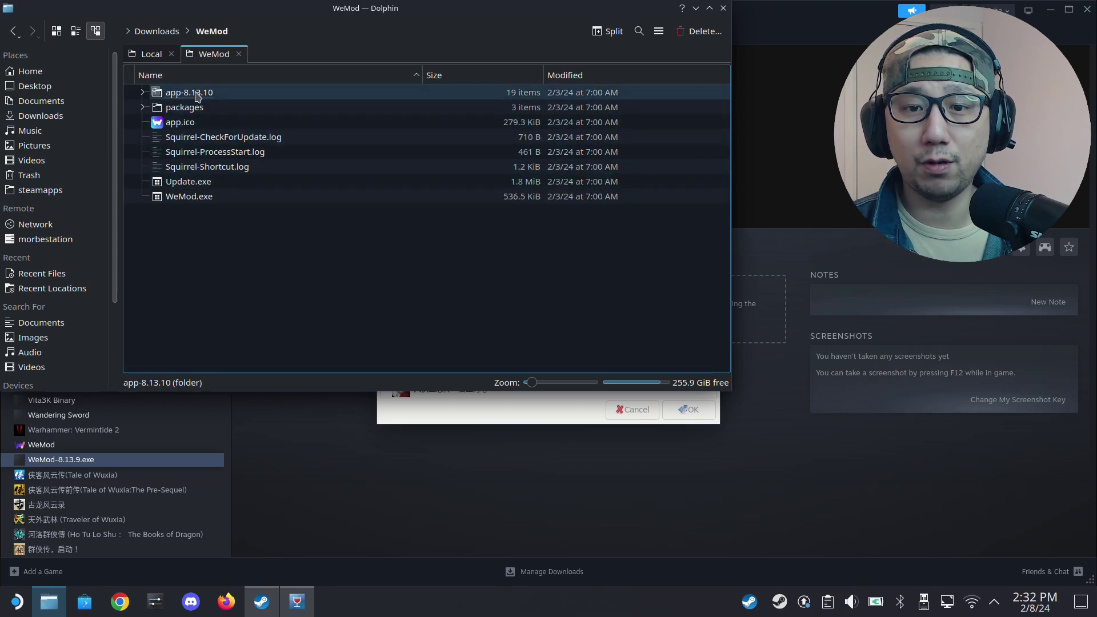
{"action": "left_click", "coordinate": [157, 31]}
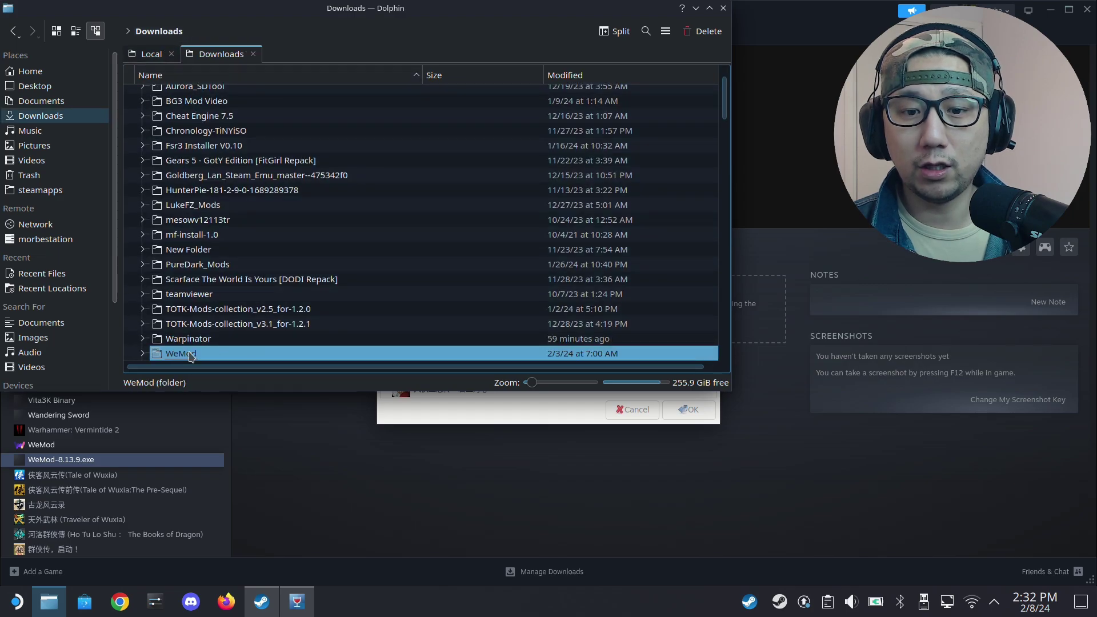
Step: Copy WeMod onto the Local tab, writing into and overwriting all conflicts
{"action": "left_click_drag", "start_coordinate": [190, 357], "coordinate": [150, 57]}
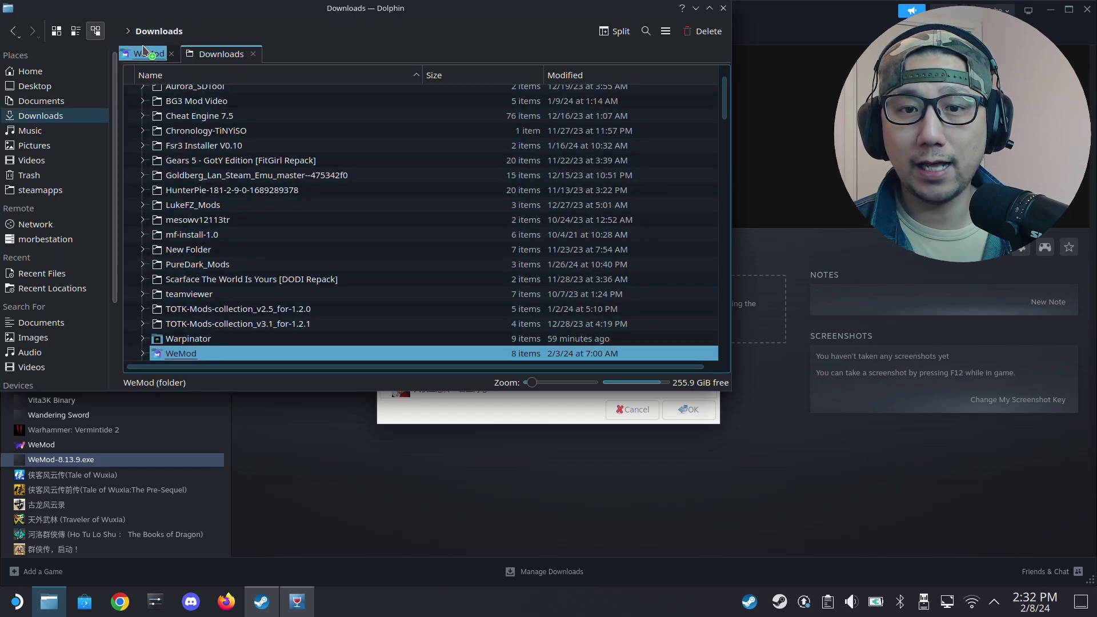
{"action": "left_click_drag", "start_coordinate": [151, 57], "coordinate": [155, 58]}
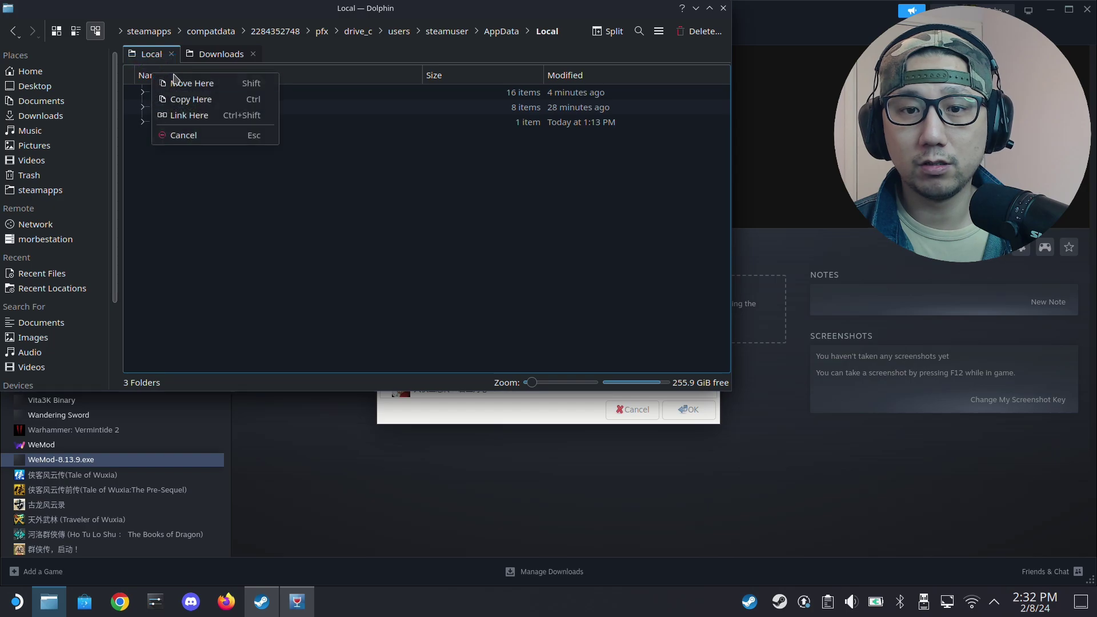
{"action": "left_click", "coordinate": [191, 100]}
{"action": "left_click", "coordinate": [355, 298]}
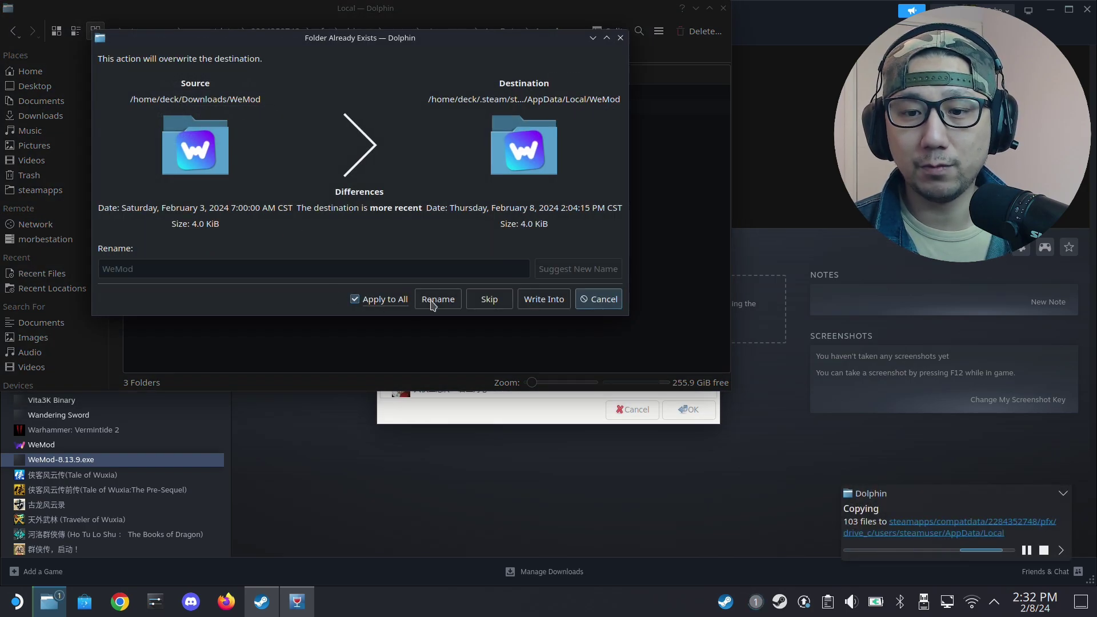
{"action": "left_click", "coordinate": [544, 299]}
{"action": "left_click", "coordinate": [333, 306]}
{"action": "left_click", "coordinate": [521, 309]}
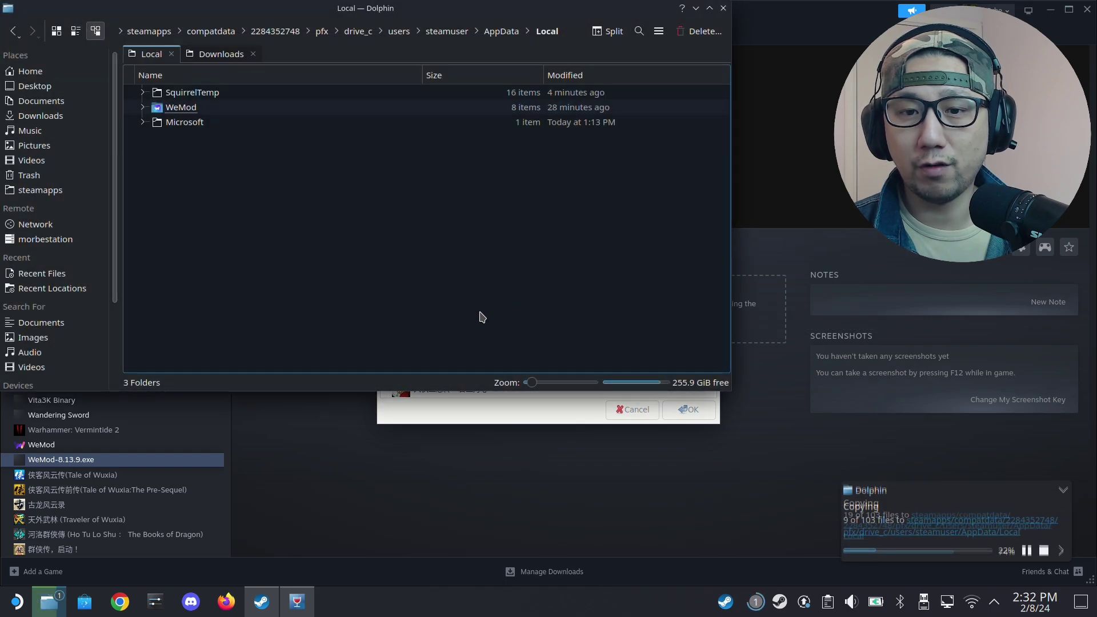
{"action": "left_click", "coordinate": [181, 107]}
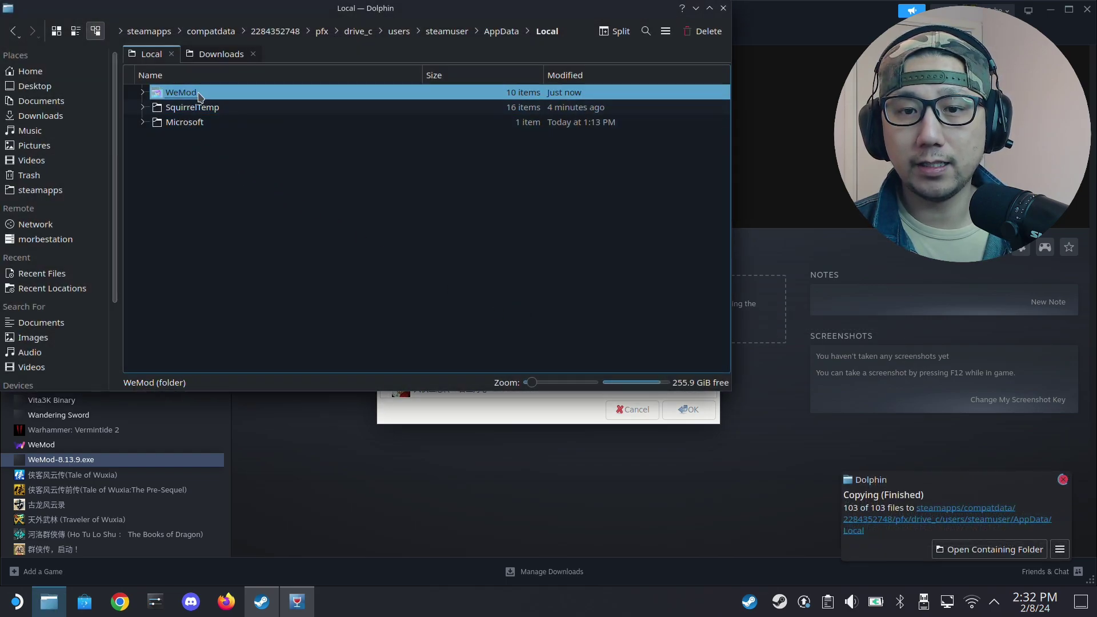
Step: Check the merged WeMod folder for app-8.13.10, then close Dolphin
{"action": "double_click", "coordinate": [199, 95]}
{"action": "left_click", "coordinate": [204, 109]}
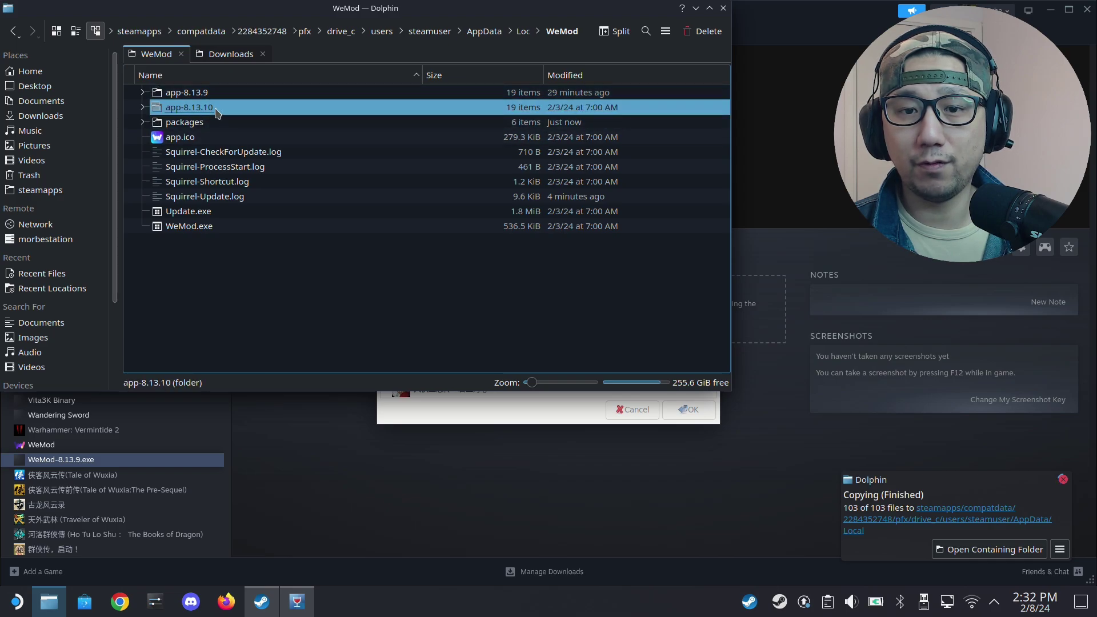
{"action": "left_click", "coordinate": [724, 11]}
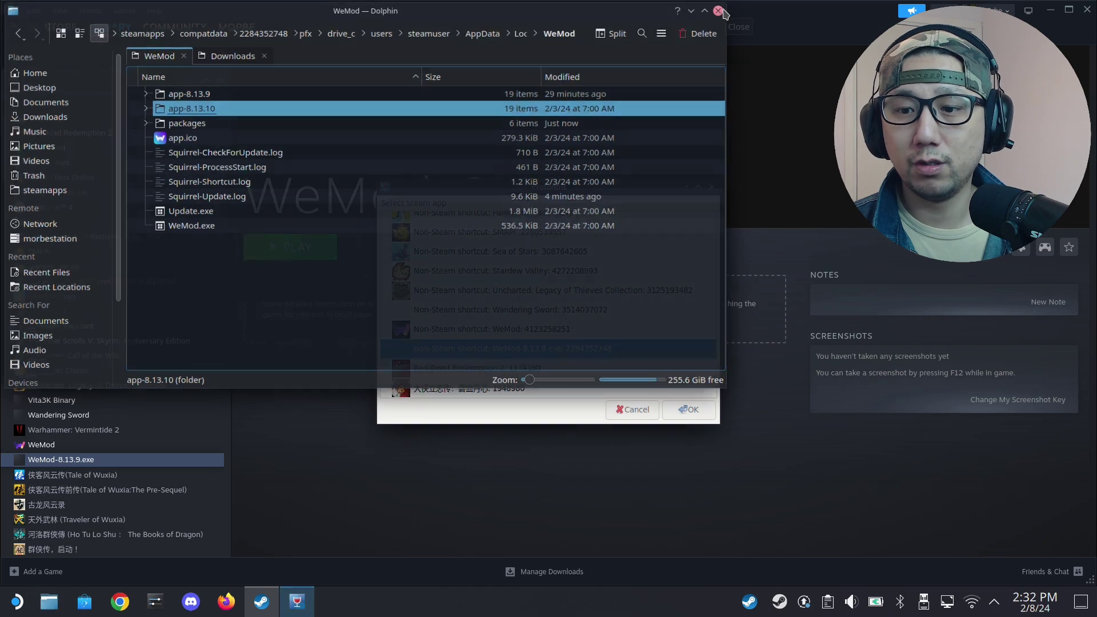
Step: Launch WeMod-8.13.9.exe from the Steam library, reposition its window, and dismiss the Congrats Pro page
{"action": "left_click", "coordinate": [634, 410]}
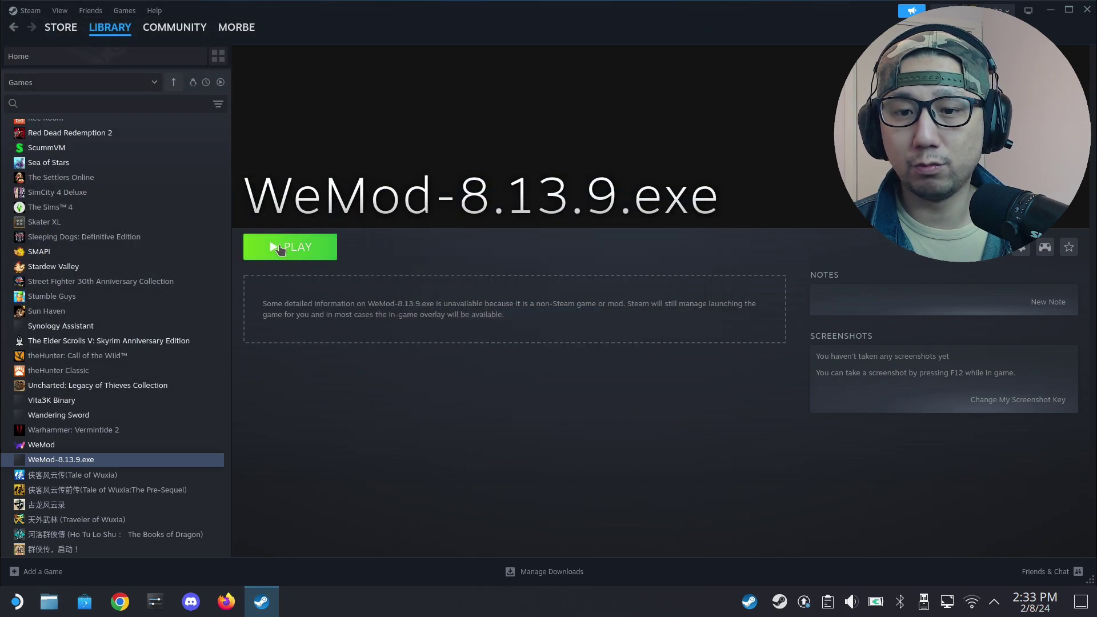
{"action": "left_click", "coordinate": [278, 249]}
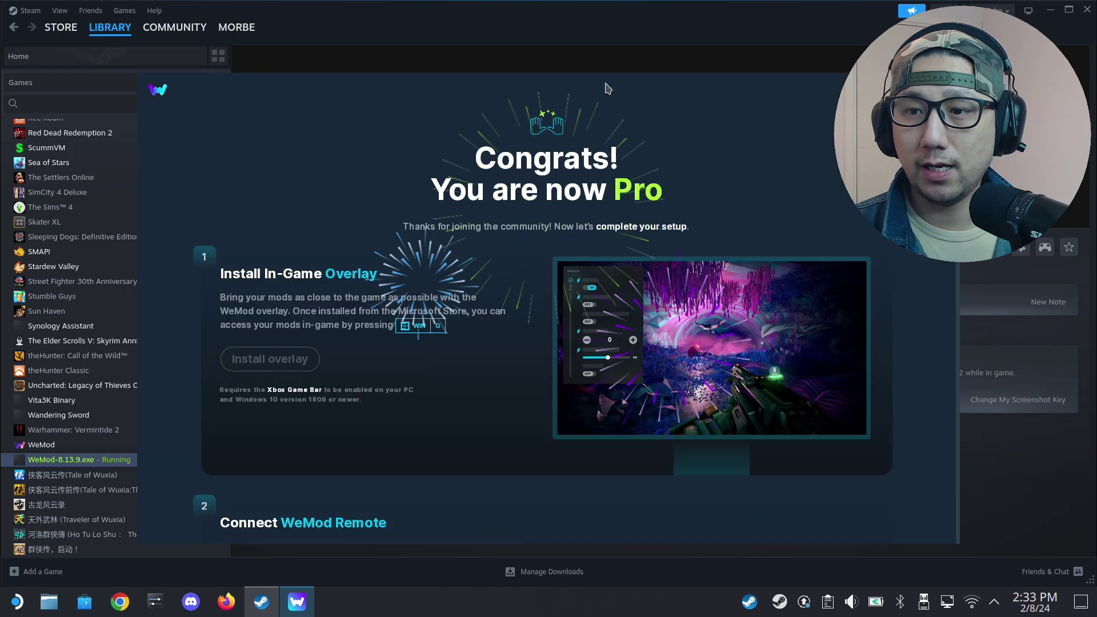
{"action": "mouse_move", "coordinate": [631, 93]}
{"action": "left_mouse_down"}
{"action": "mouse_move", "coordinate": [583, 74]}
{"action": "mouse_move", "coordinate": [466, 69]}
{"action": "left_mouse_up"}
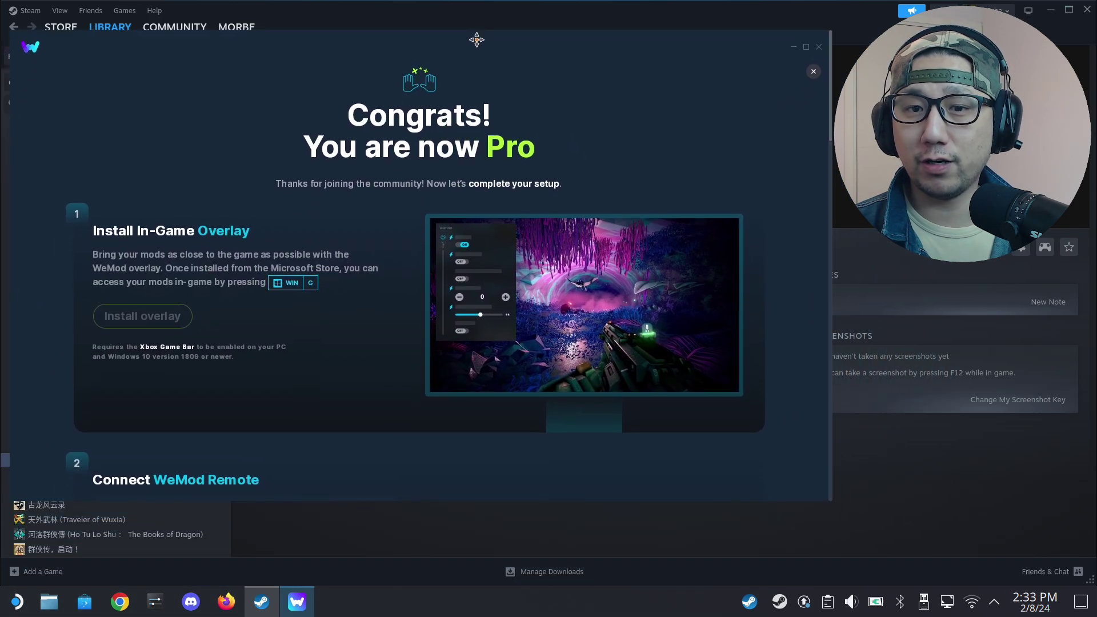
{"action": "left_click_drag", "start_coordinate": [476, 39], "coordinate": [492, 27]}
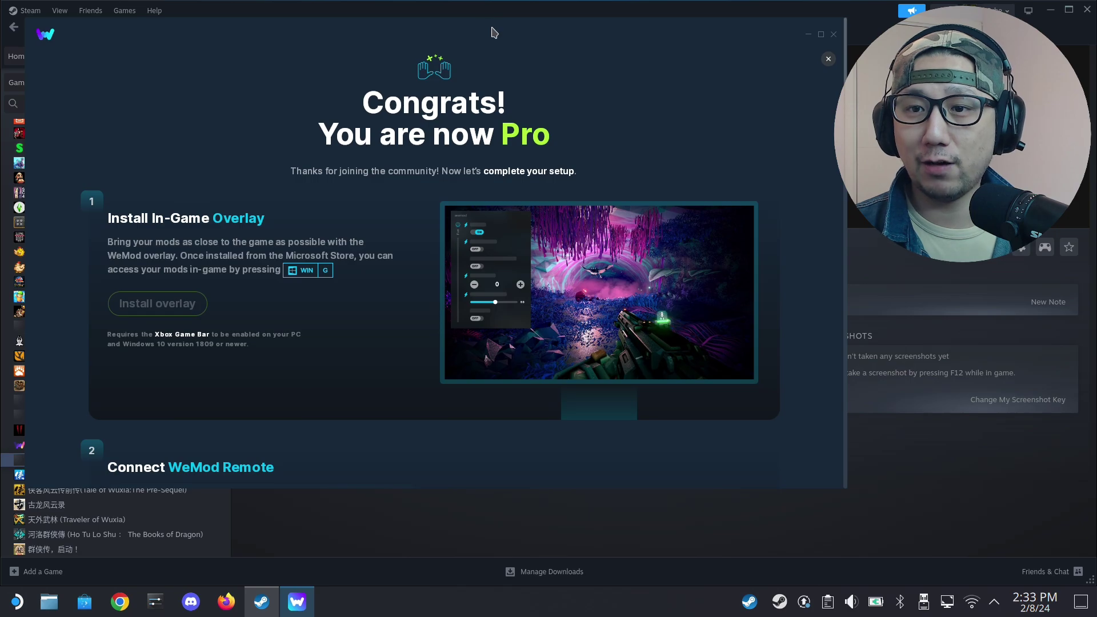
{"action": "left_click", "coordinate": [828, 58]}
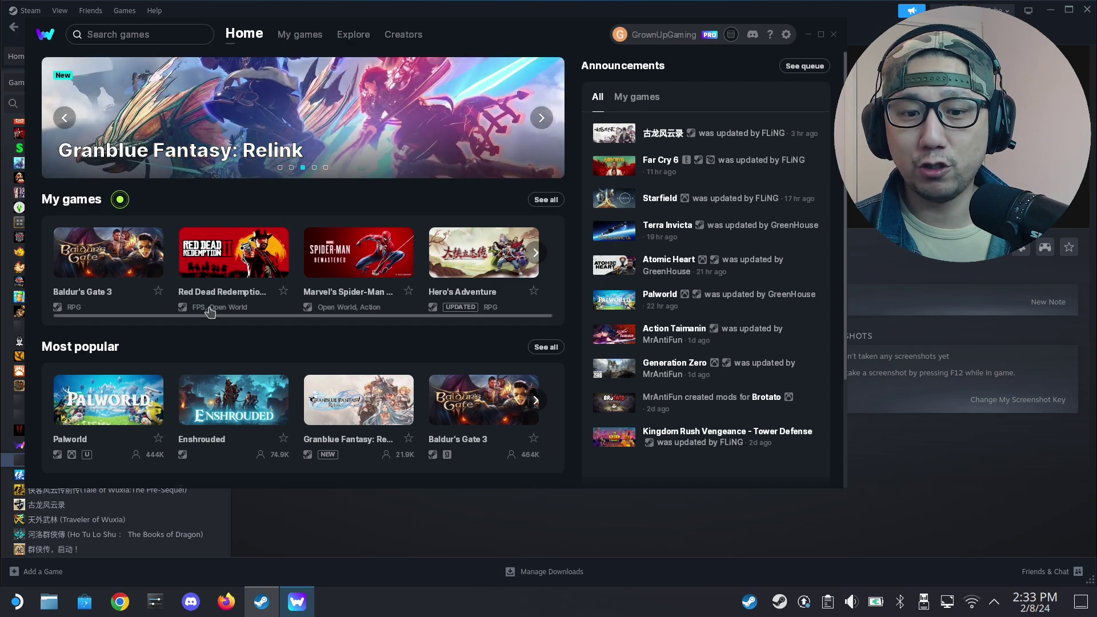
Step: Open WeMod's General settings to confirm version 8.13.10 on the Stable channel
{"action": "left_click", "coordinate": [789, 34]}
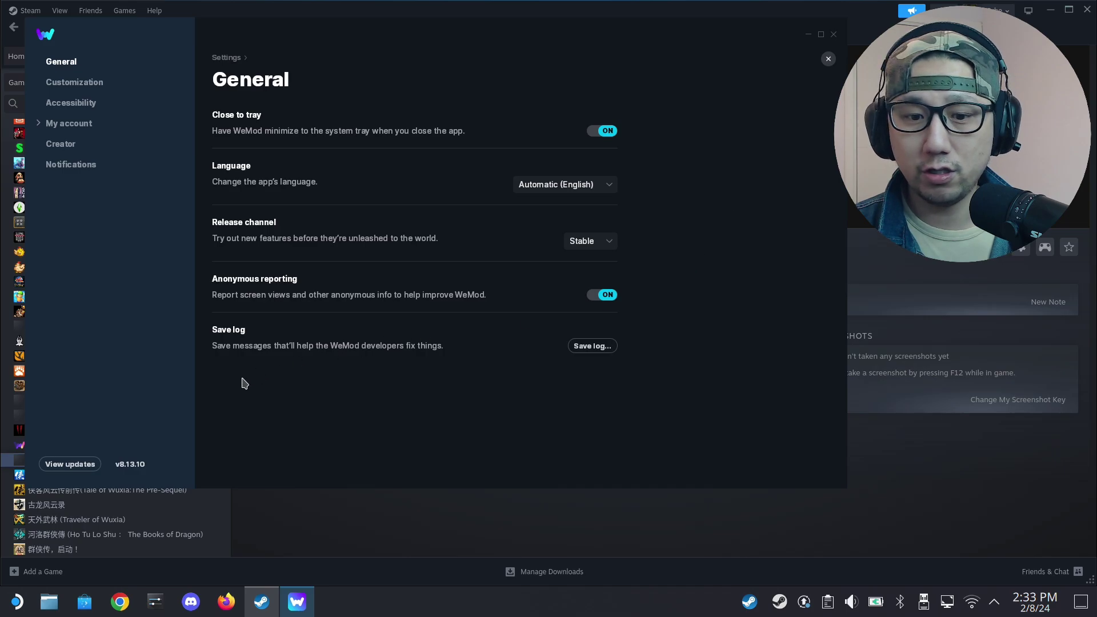